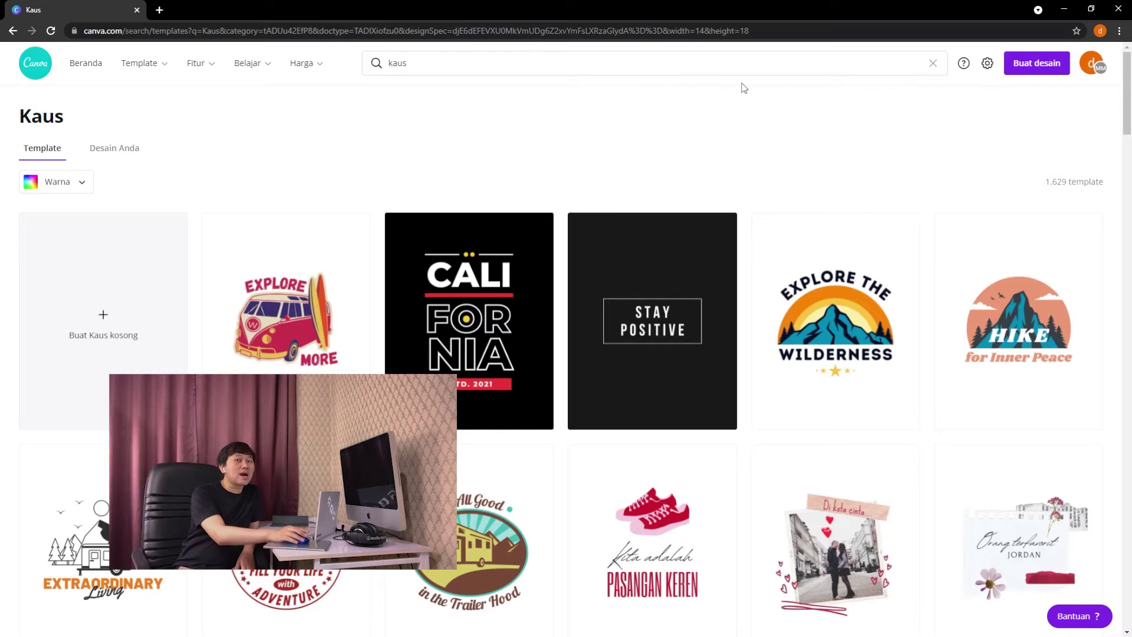
pyautogui.click(120, 37)
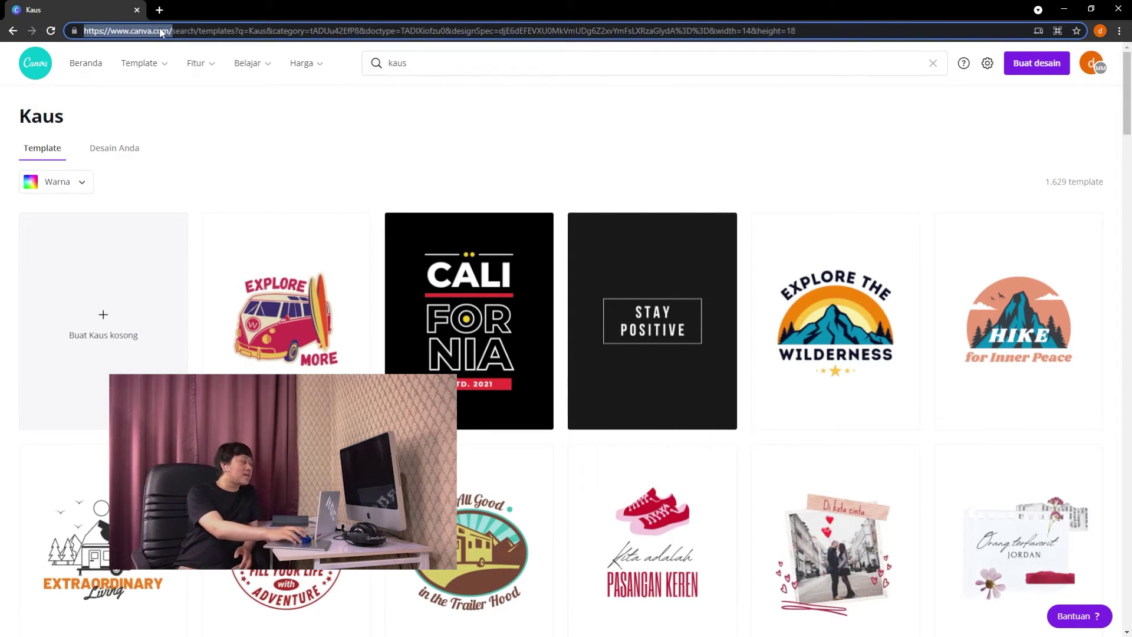
pyautogui.moveTo(331, 68)
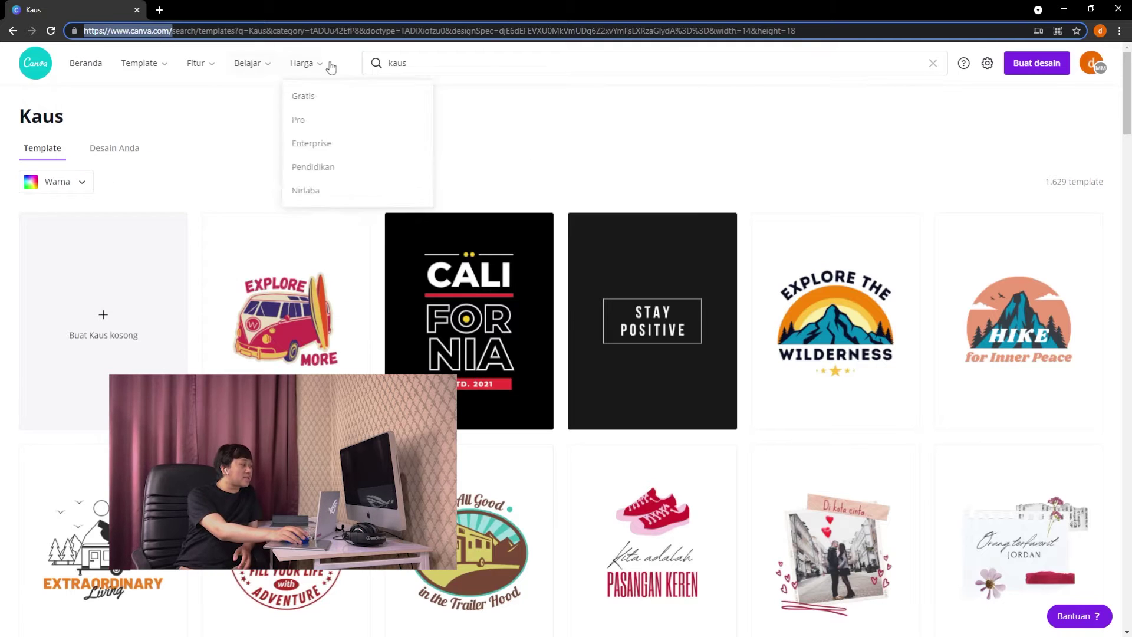
pyautogui.click(508, 130)
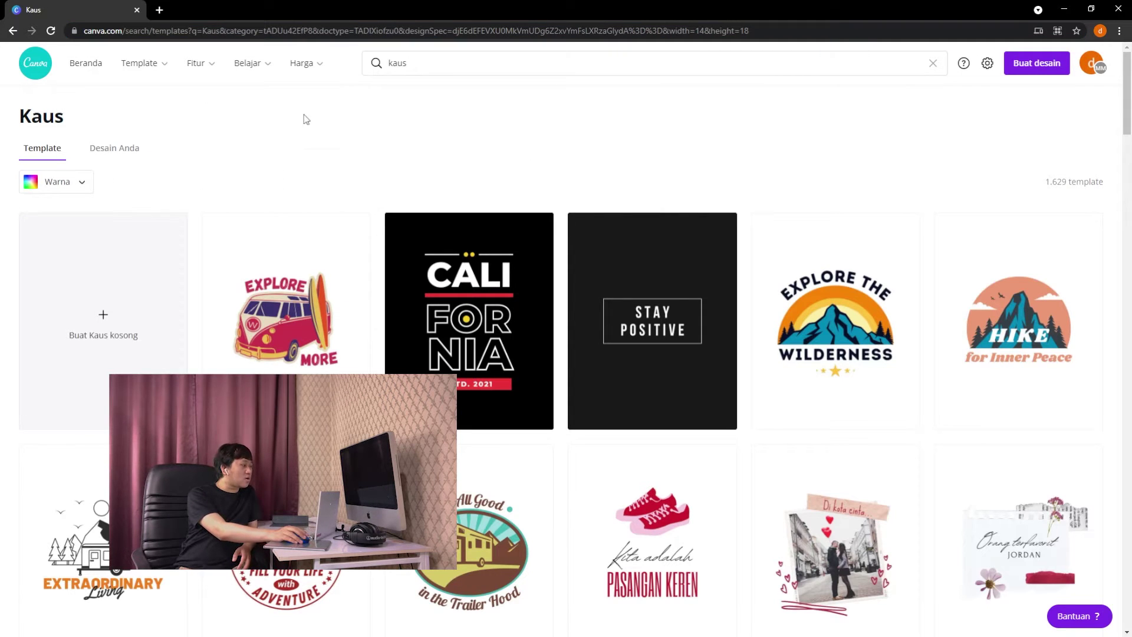
pyautogui.click(421, 67)
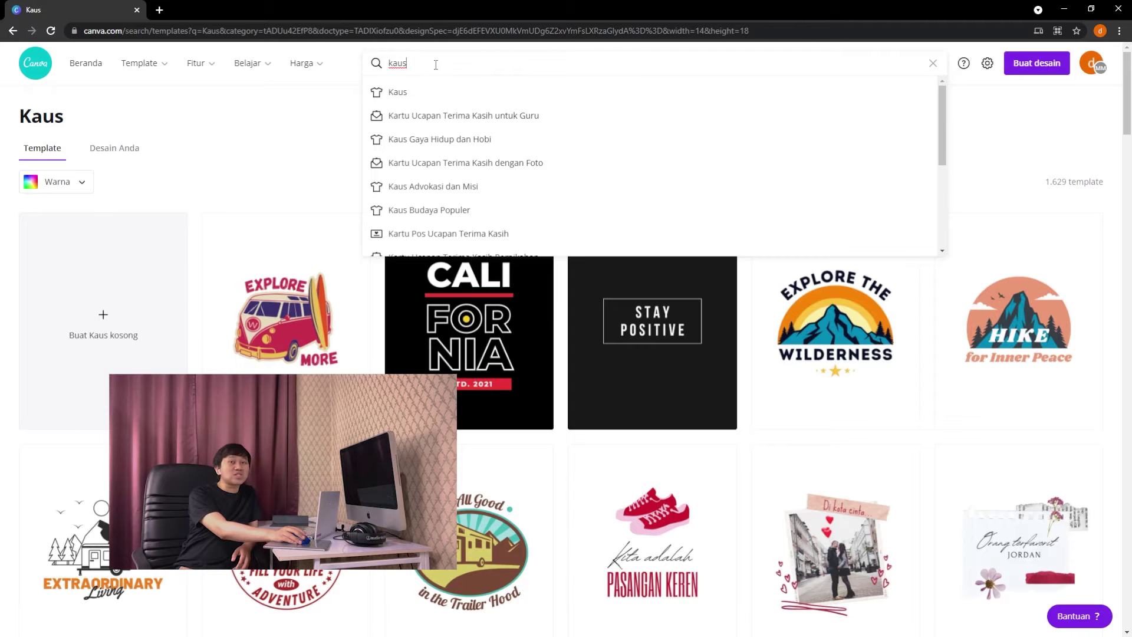
pyautogui.click(292, 134)
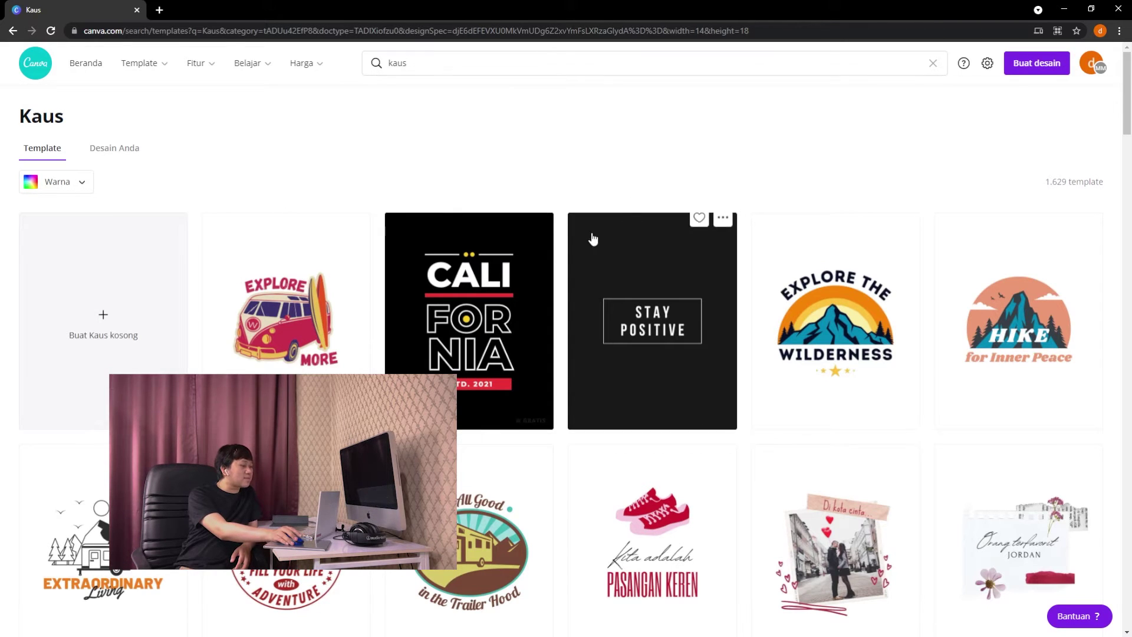
# Browse the T-shirt template results for a design suitable to customise
pyautogui.scroll(-5, 1027, 318)
pyautogui.scroll(-5, 885, 306)
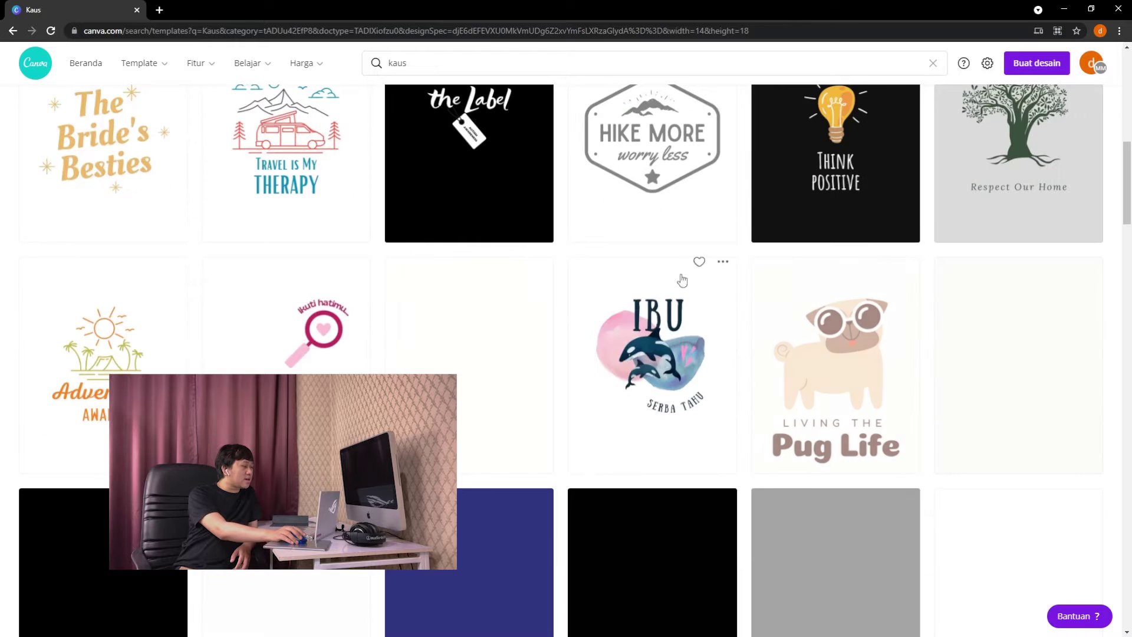
pyautogui.scroll(-3, 896, 320)
pyautogui.scroll(-3, 894, 322)
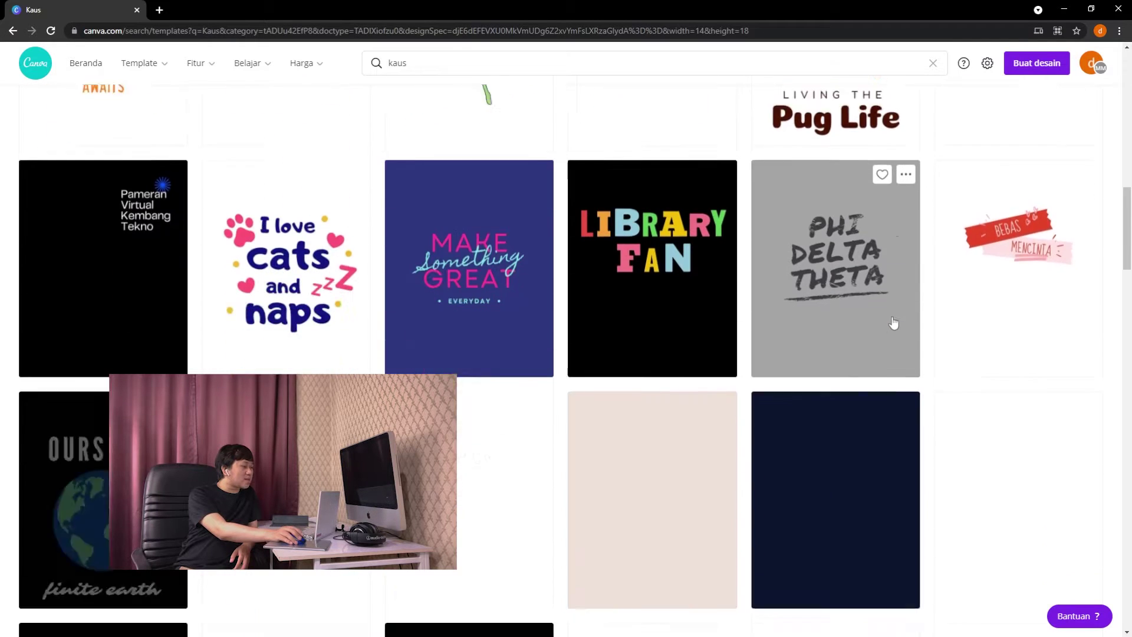
pyautogui.scroll(-5, 266, 306)
pyautogui.scroll(-5, 460, 300)
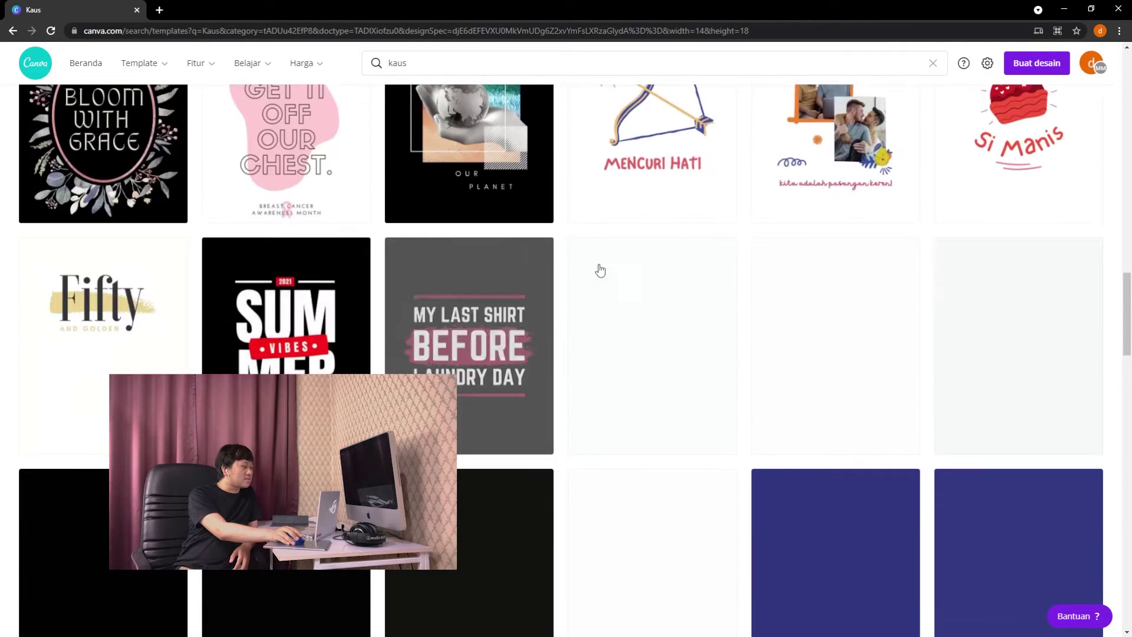
pyautogui.scroll(-4, 599, 265)
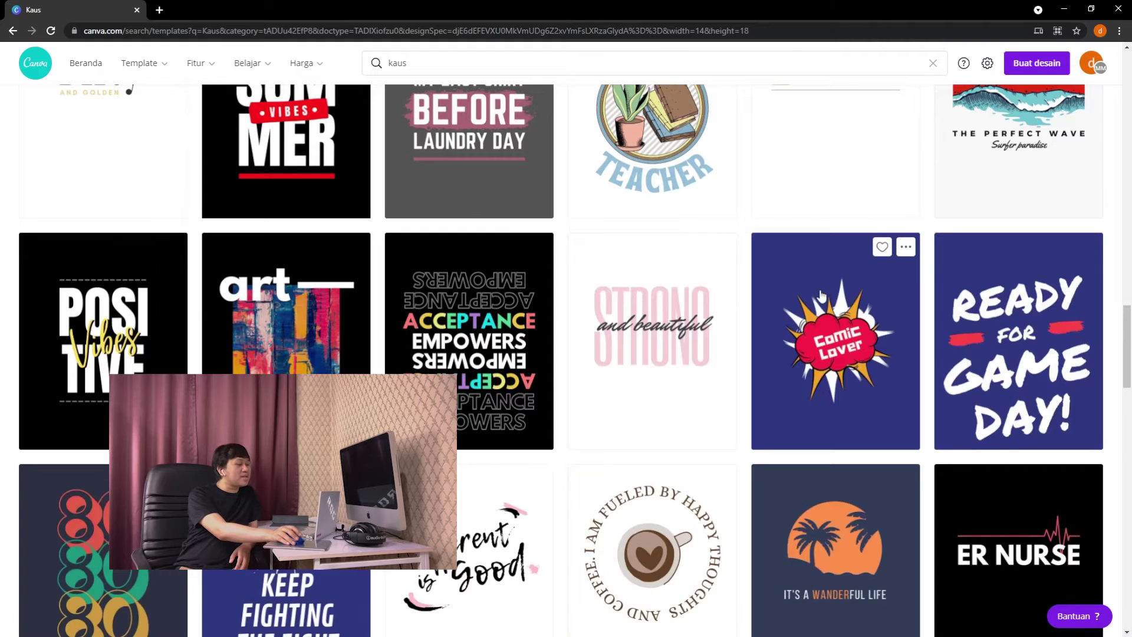
pyautogui.scroll(-4, 825, 307)
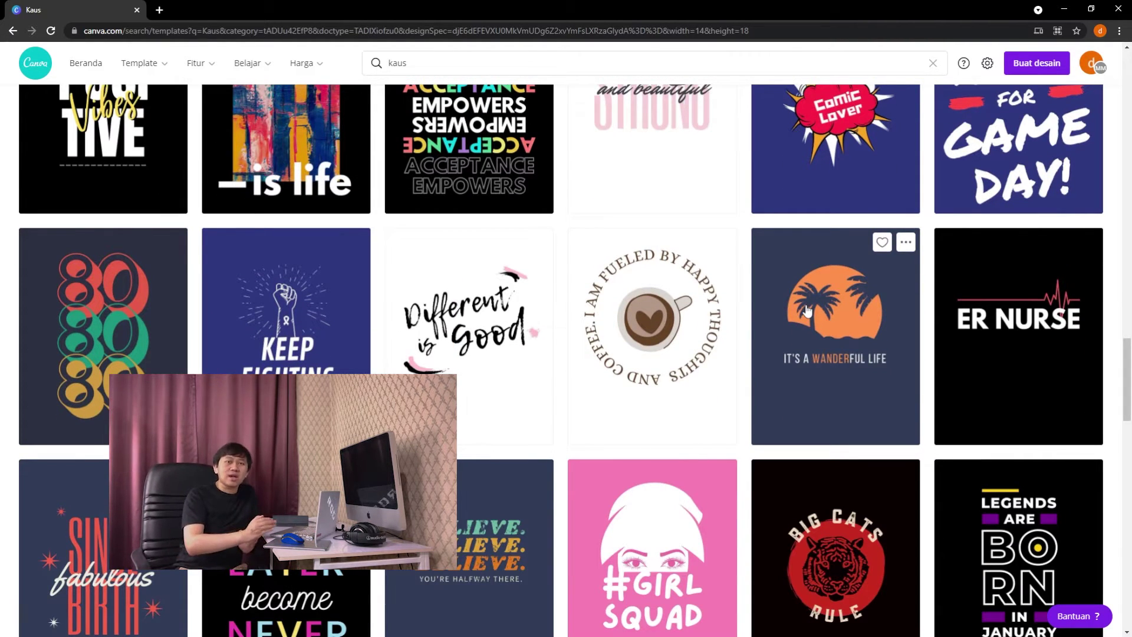
pyautogui.scroll(-10, 760, 324)
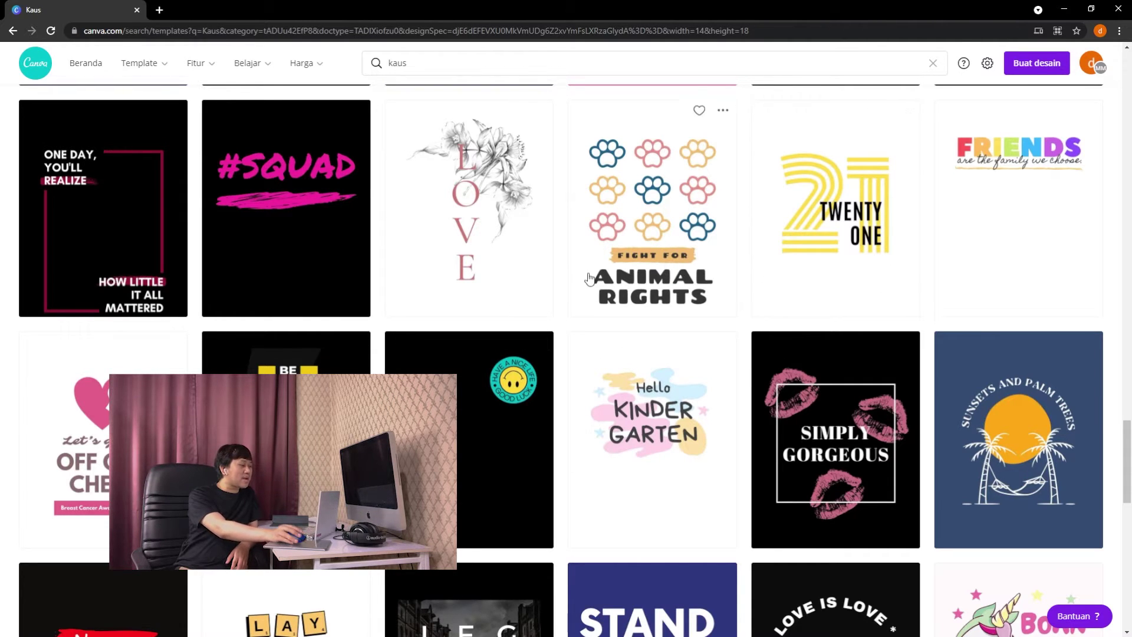
pyautogui.scroll(-6, 602, 313)
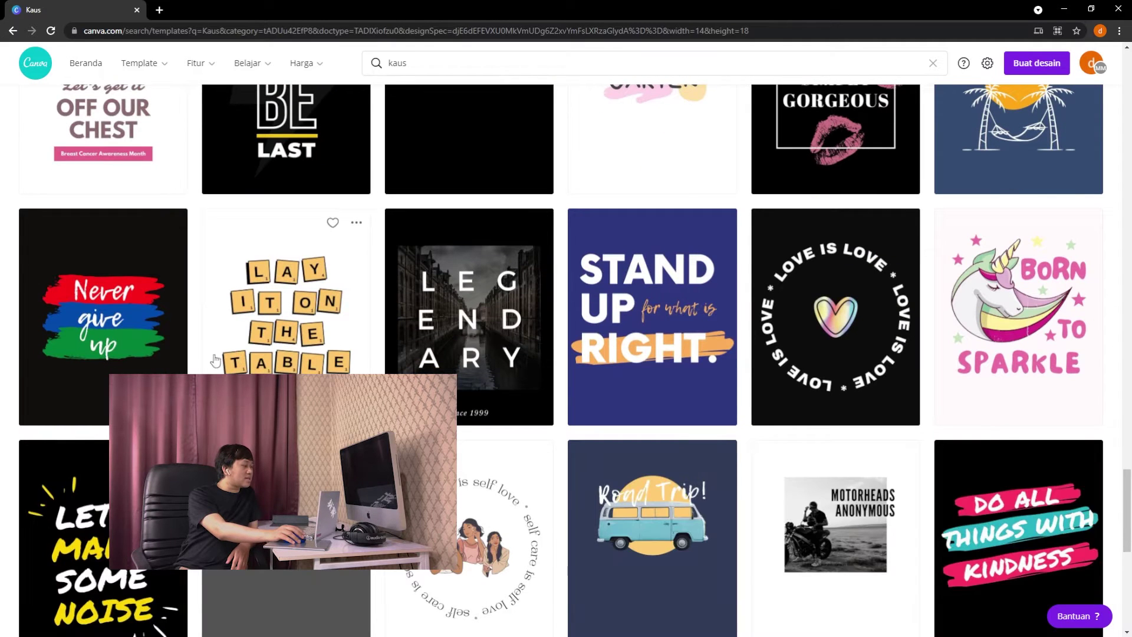
pyautogui.scroll(-4, 148, 337)
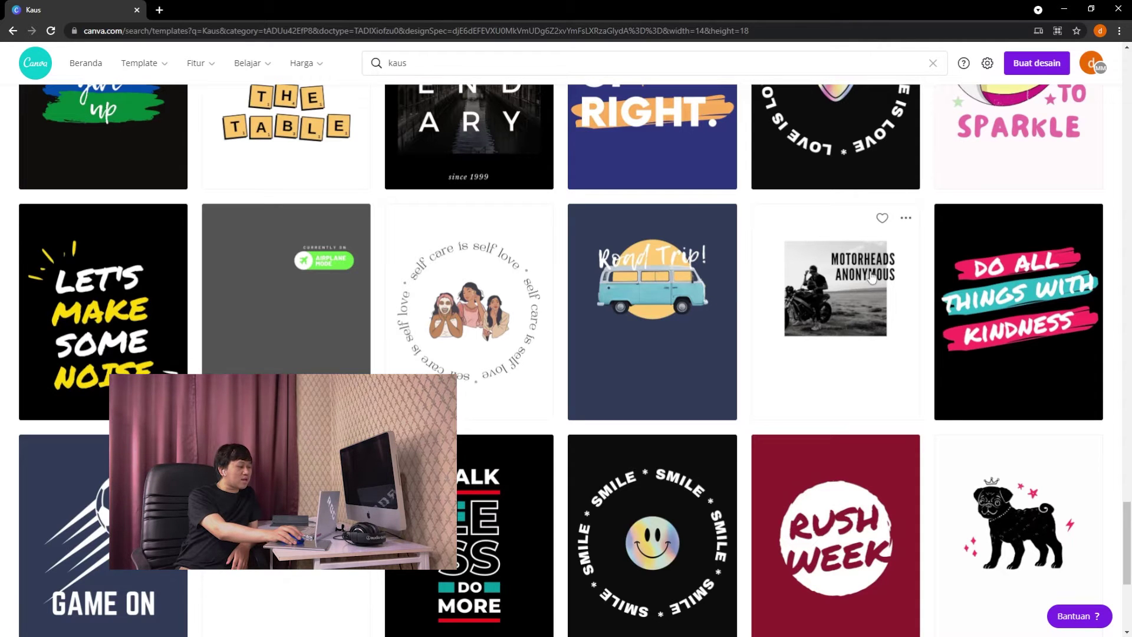
pyautogui.scroll(-3, 841, 298)
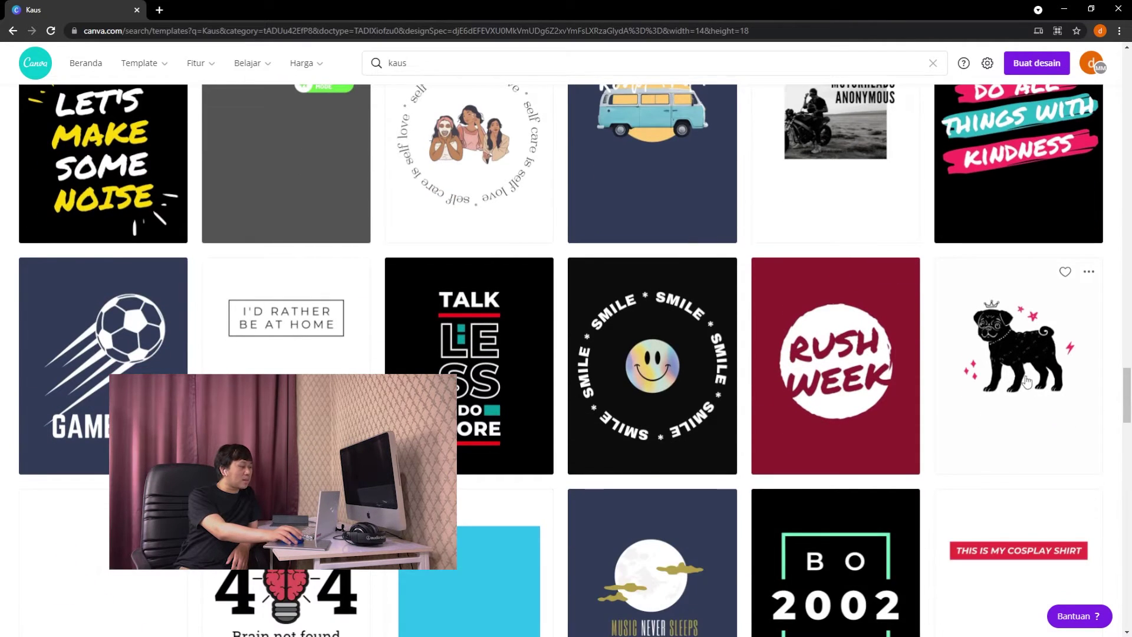
pyautogui.scroll(-4, 998, 375)
pyautogui.scroll(-5, 509, 370)
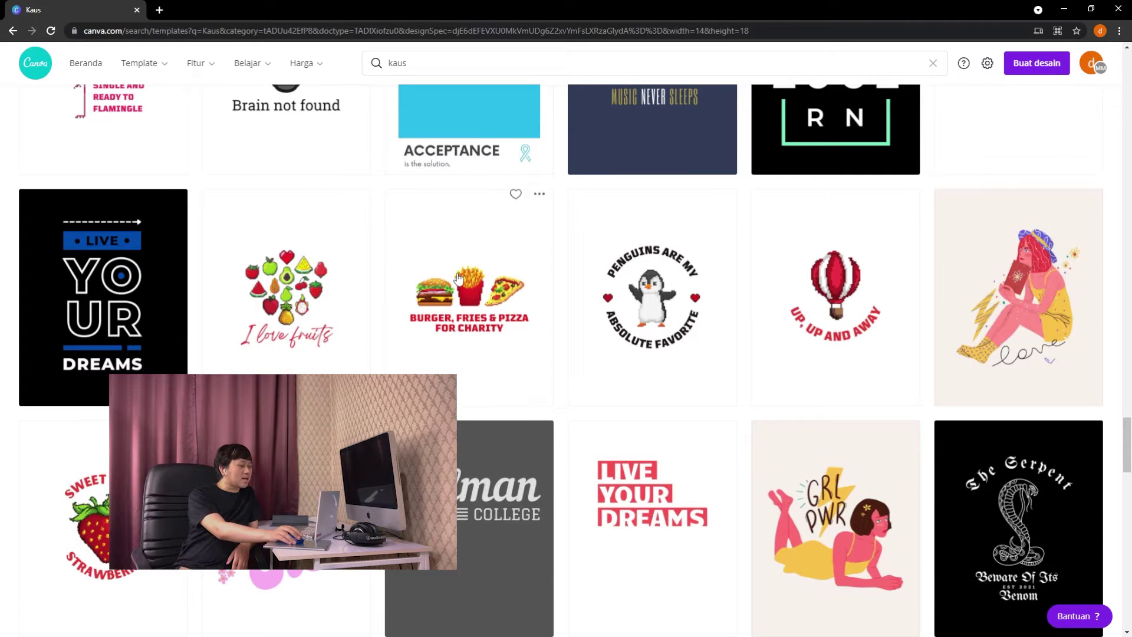
pyautogui.scroll(-5, 1002, 294)
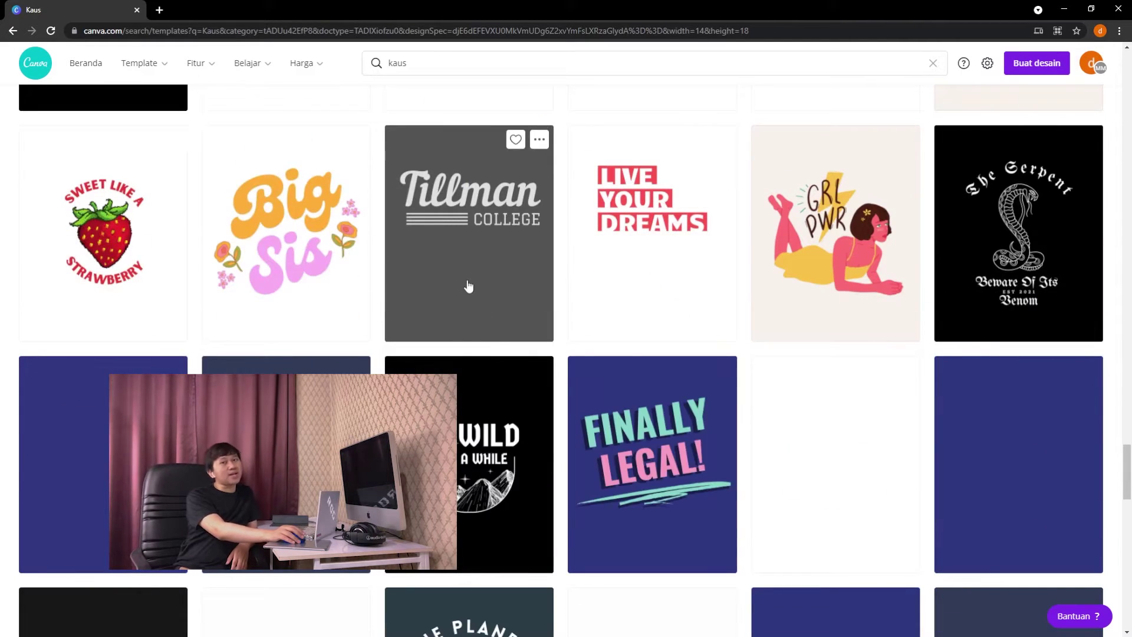
pyautogui.scroll(-6, 829, 166)
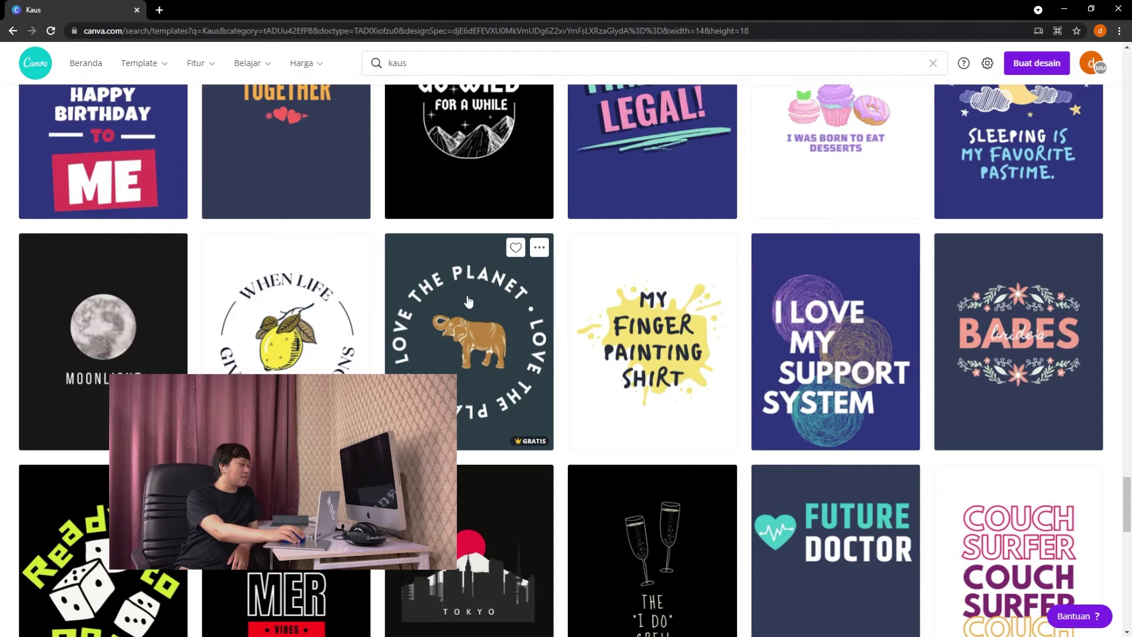
# Open the Love the Planet elephant circle-text T-shirt template in the editor
pyautogui.click(483, 322)
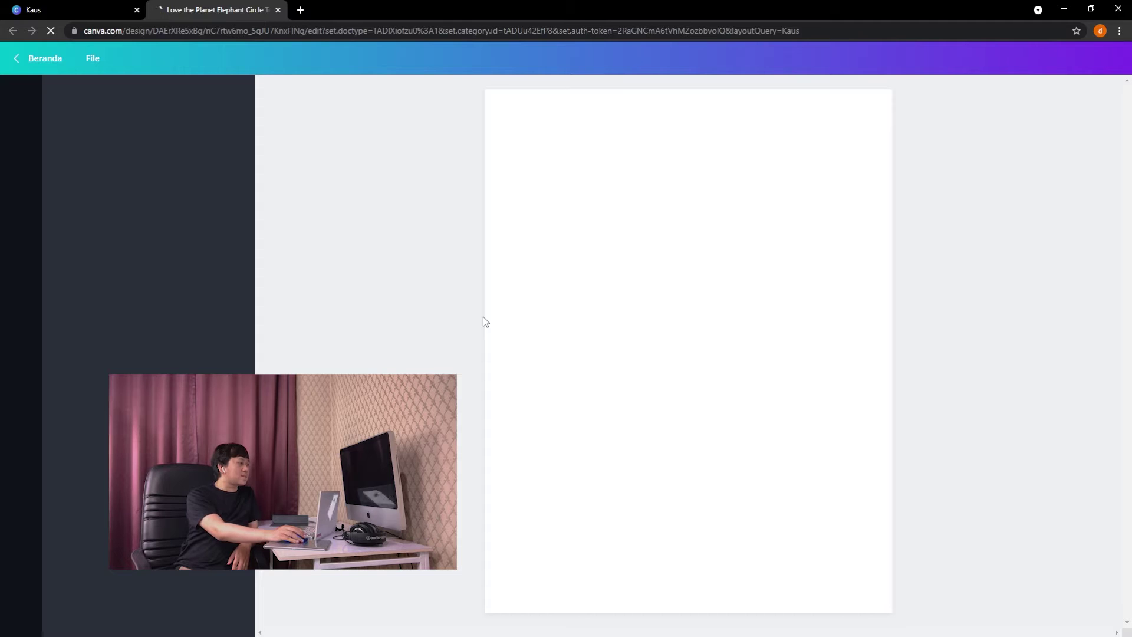
pyautogui.click(71, 10)
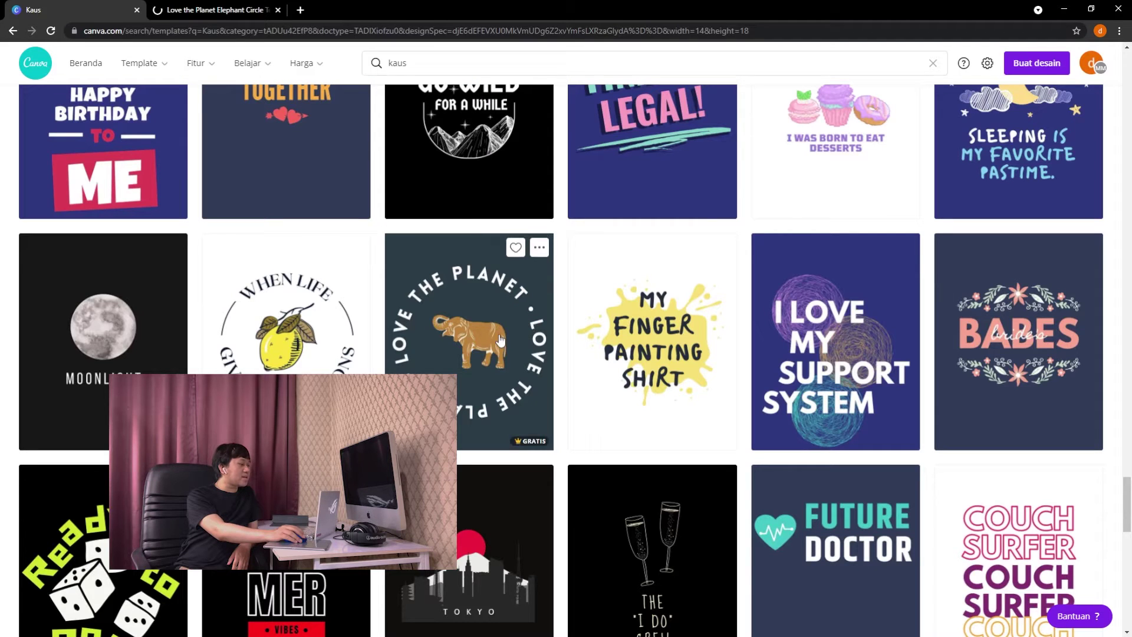
pyautogui.click(215, 9)
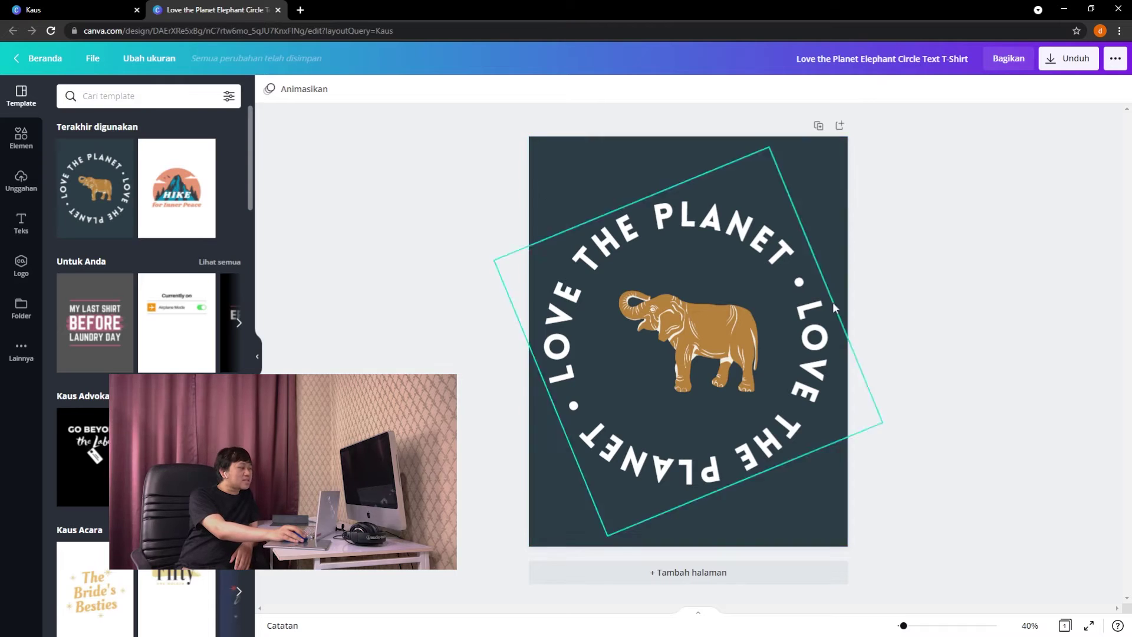
# Change the T-shirt design's background to dark blue from the standard colours
pyautogui.click(561, 177)
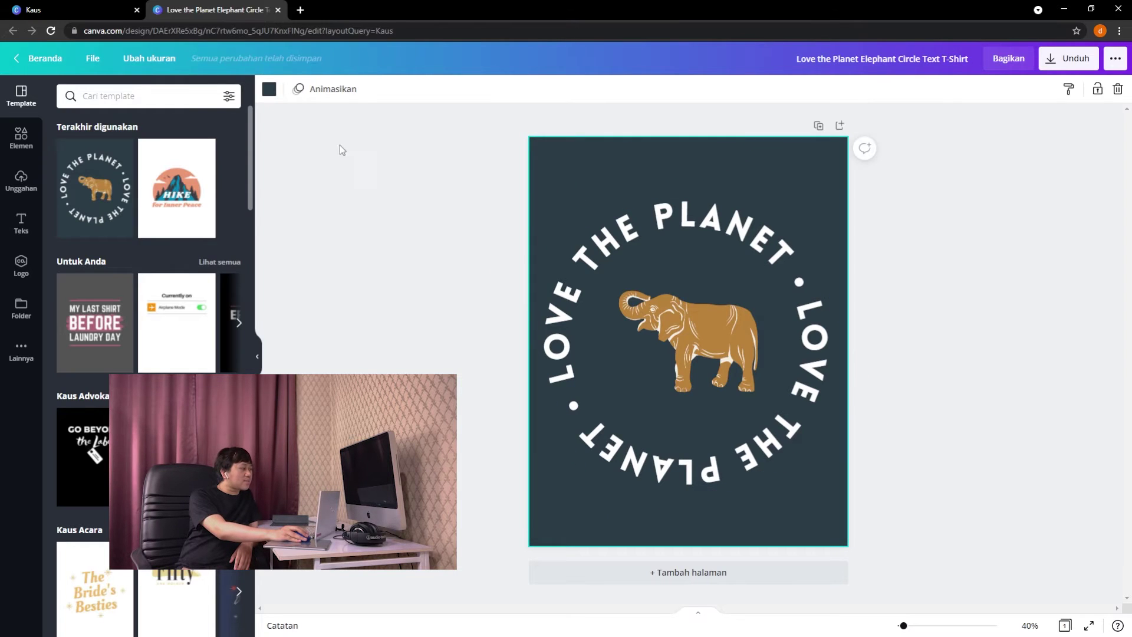
pyautogui.click(268, 89)
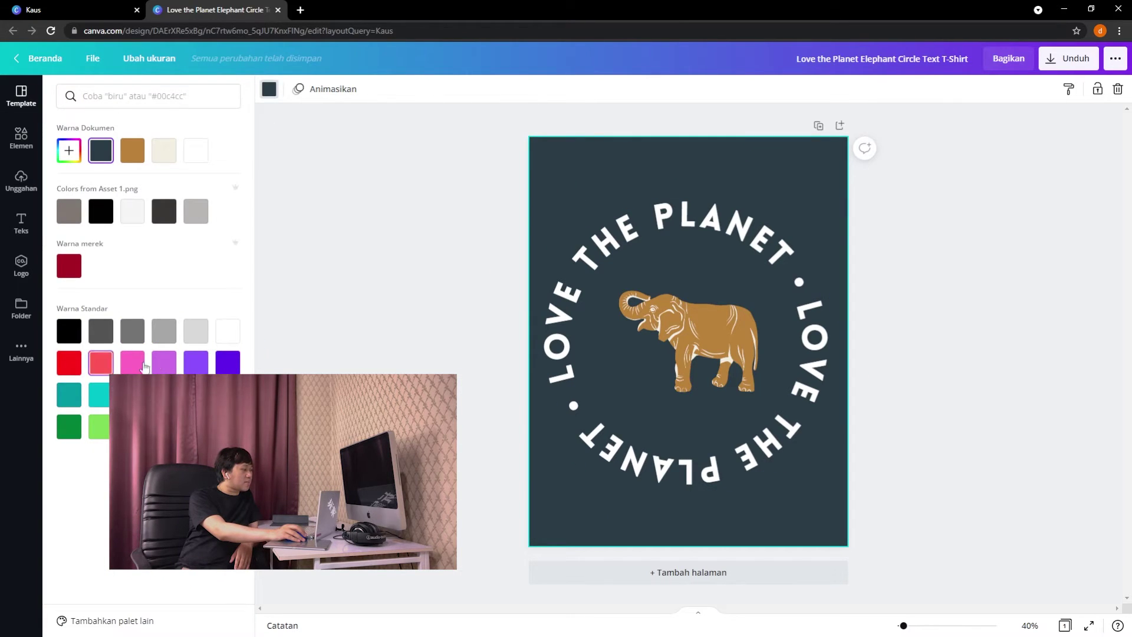
pyautogui.click(164, 395)
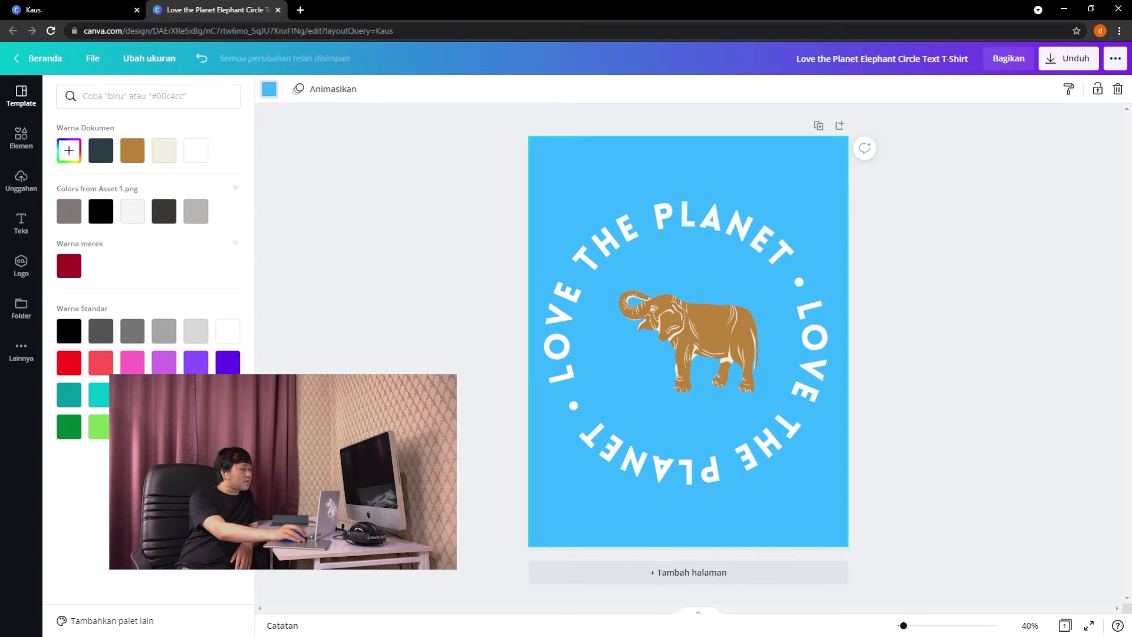
pyautogui.click(196, 395)
pyautogui.click(228, 395)
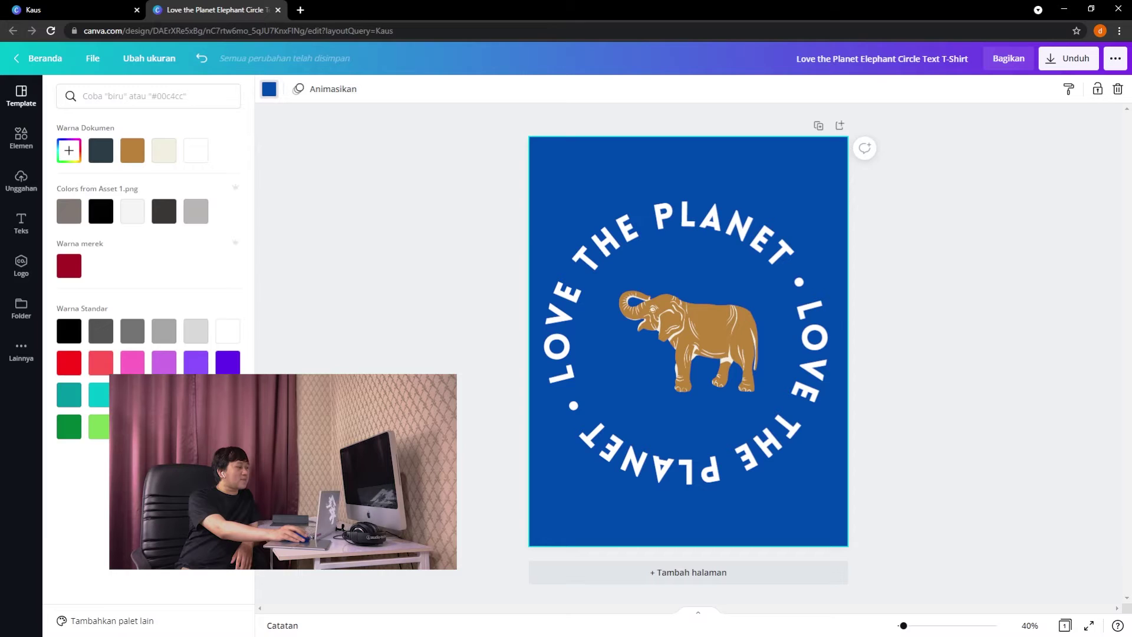
# Delete the elephant illustration from the centre of the design
pyautogui.click(589, 176)
pyautogui.click(691, 339)
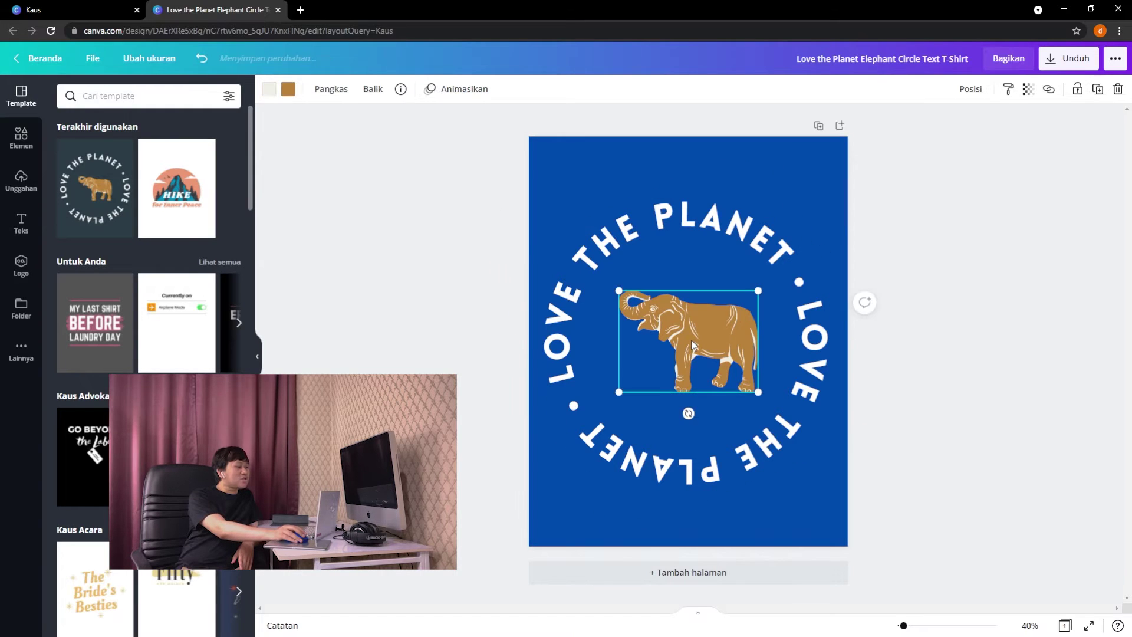
pyautogui.click(1116, 89)
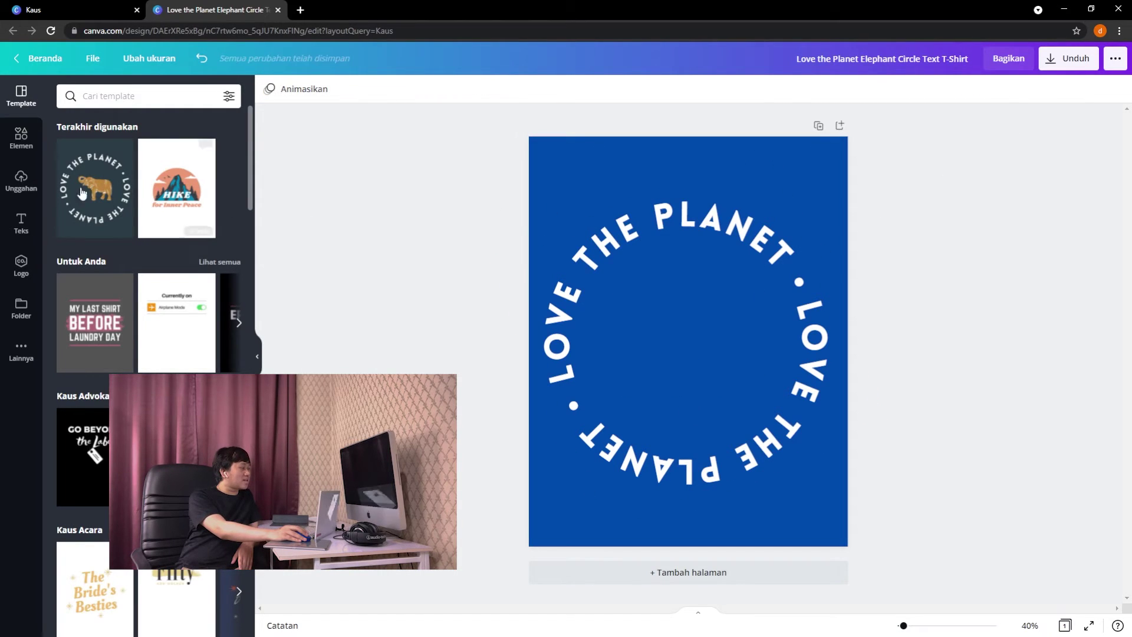
# Search the elements for "kucing" and add the grey-and-white sitting cat illustration to the design
pyautogui.click(22, 146)
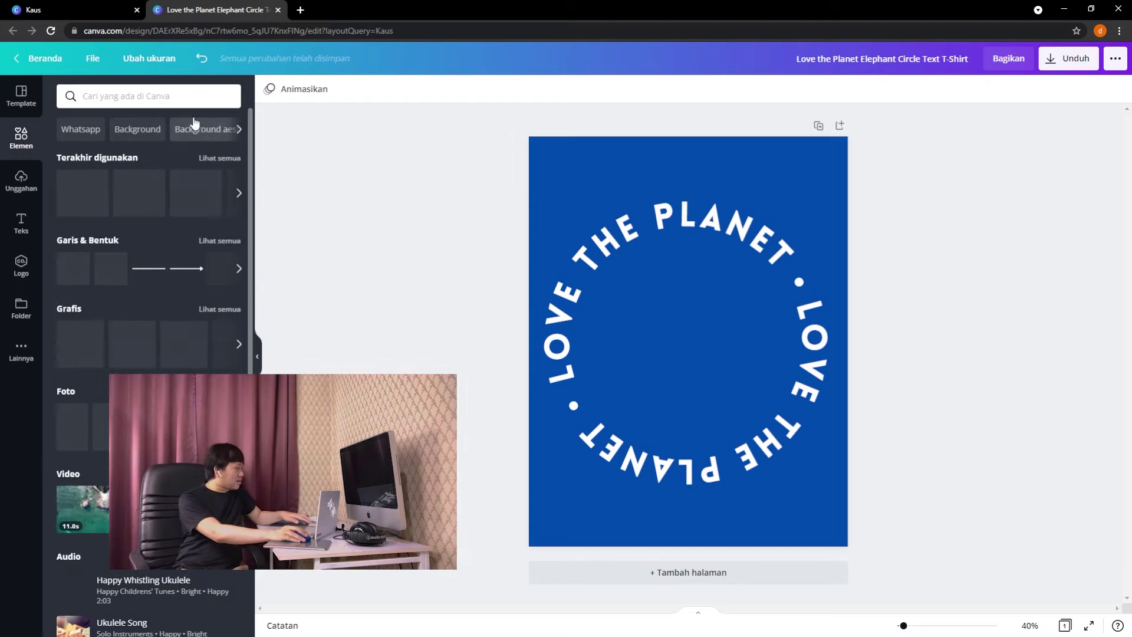
pyautogui.click(173, 98)
pyautogui.write('k')
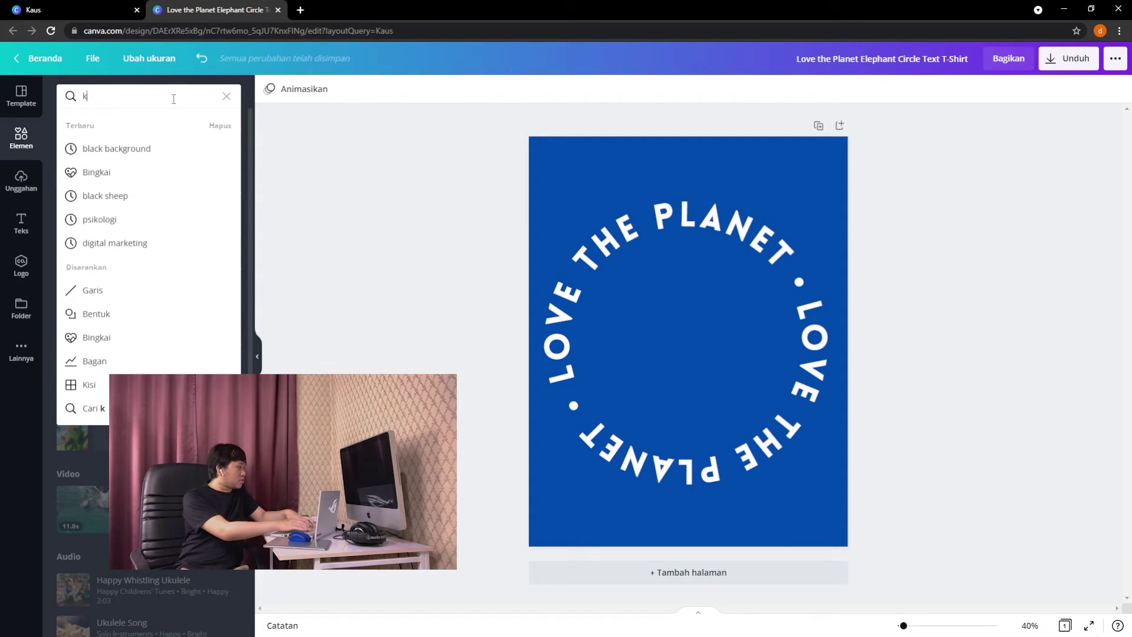
pyautogui.write('ucing')
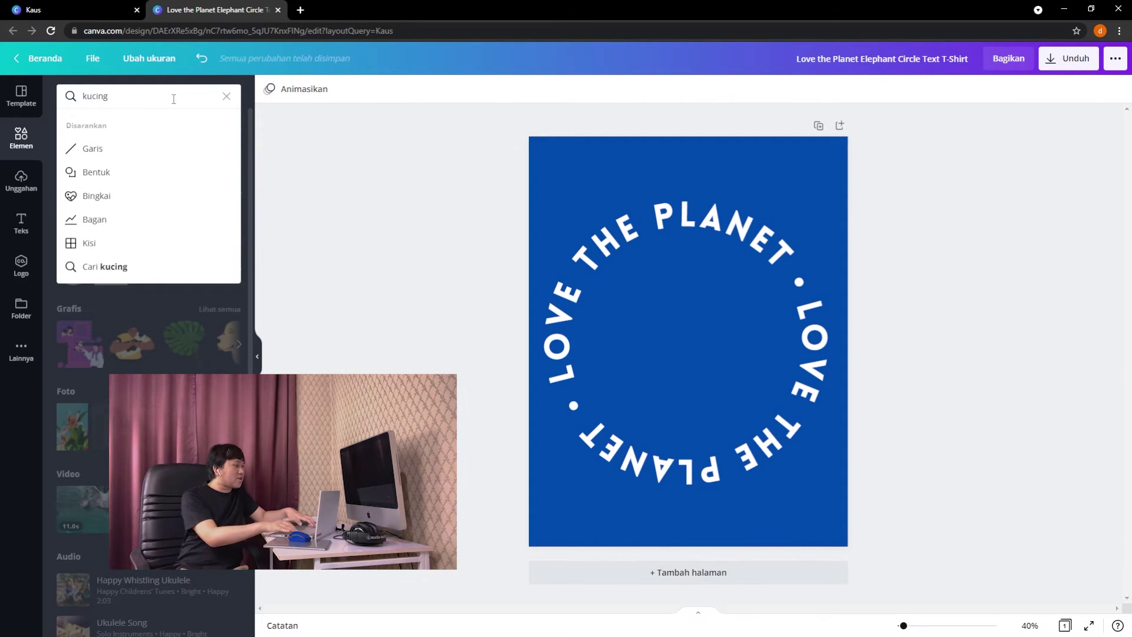
pyautogui.press('Return')
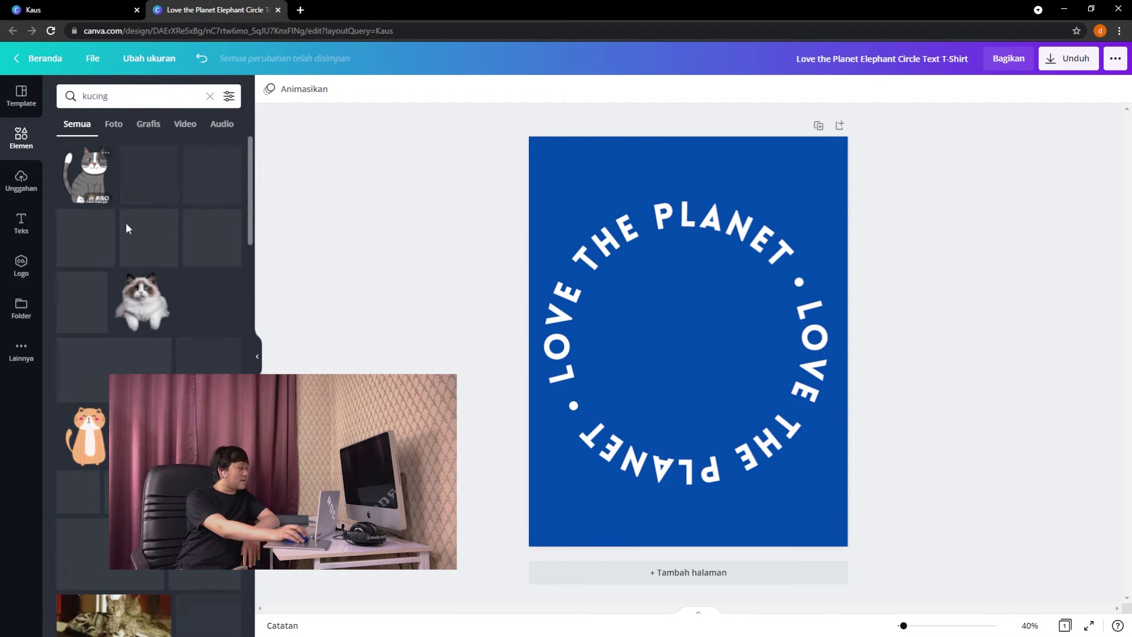
pyautogui.click(87, 177)
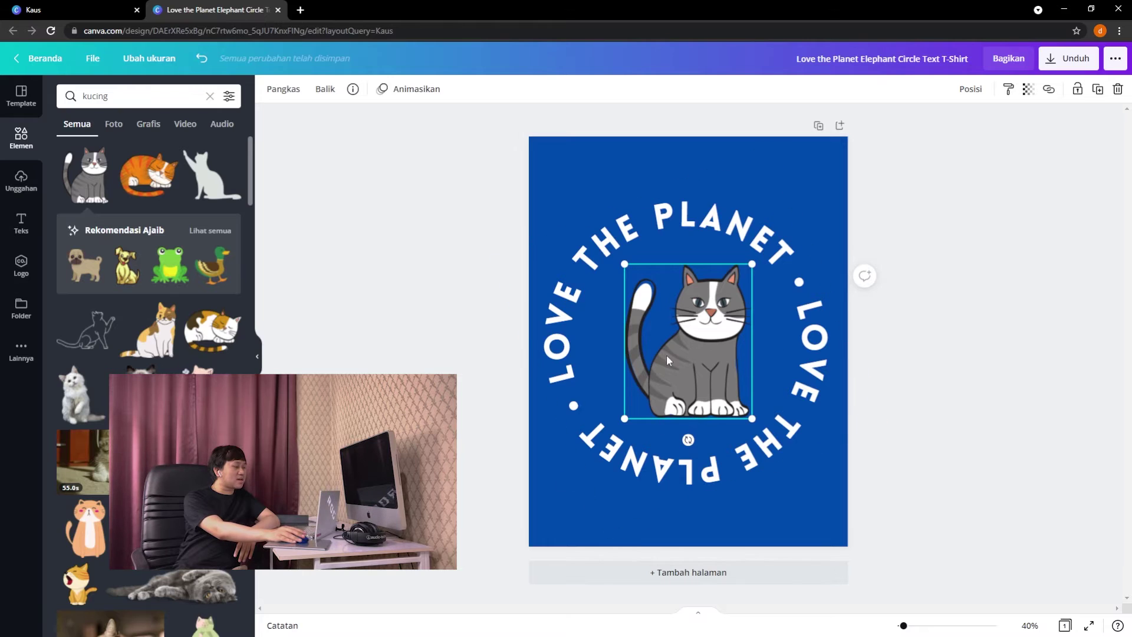
# Replace PLANET with CAT in the first phrase of the circular text
pyautogui.click(779, 256)
pyautogui.click(779, 256)
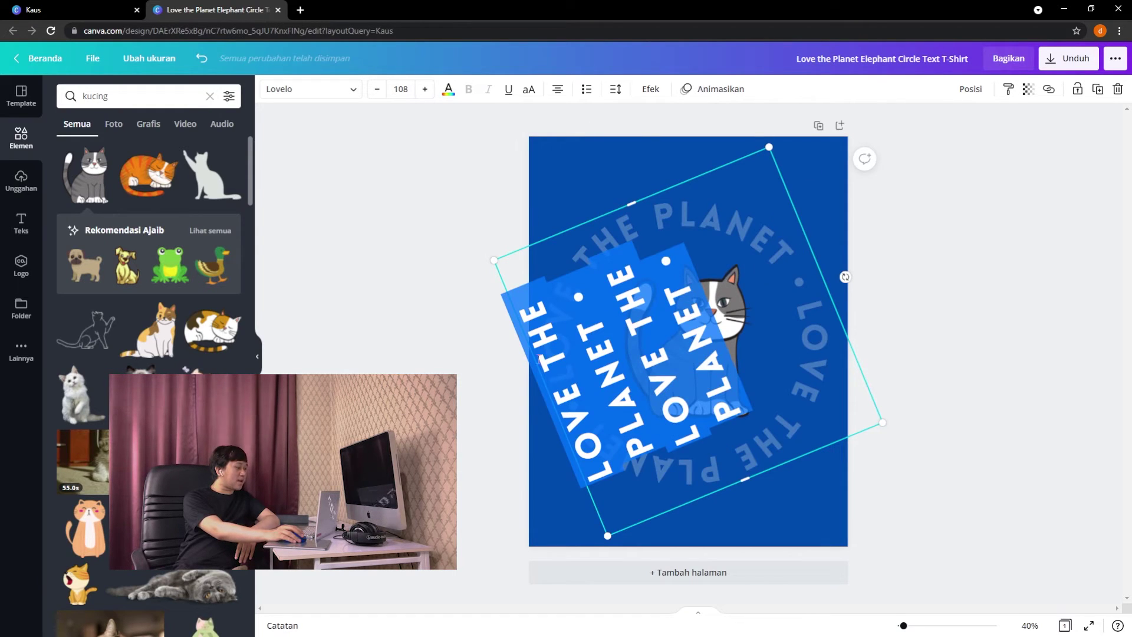
pyautogui.click(594, 325)
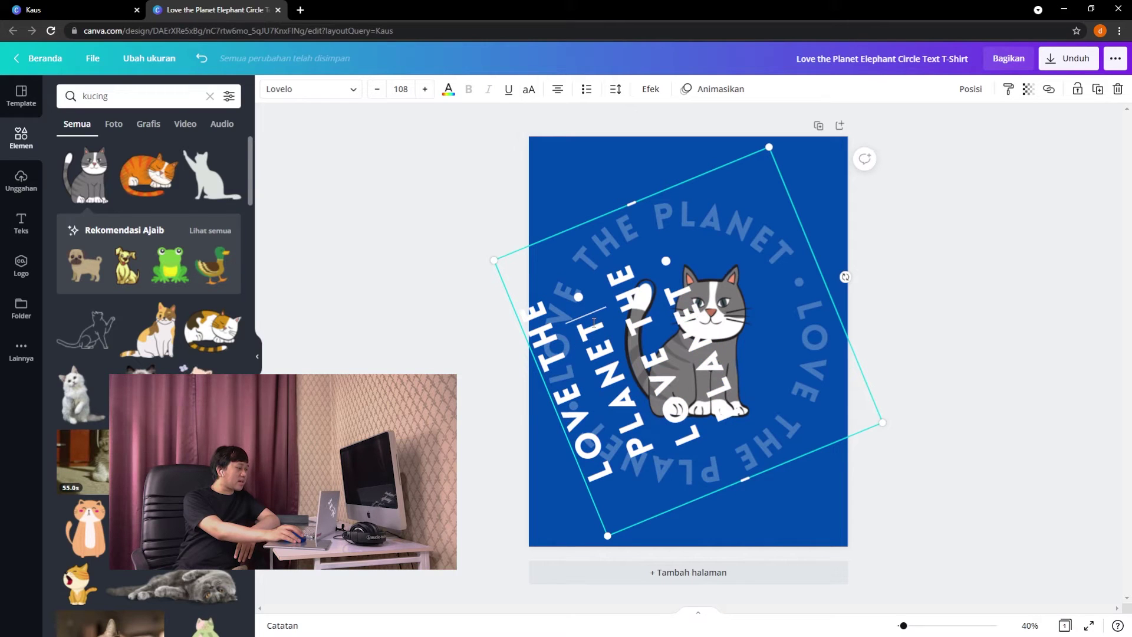
pyautogui.press('BackSpace')
pyautogui.press('BackSpace')
pyautogui.press('BackSpace')
pyautogui.press('BackSpace')
pyautogui.press('BackSpace')
pyautogui.press('BackSpace')
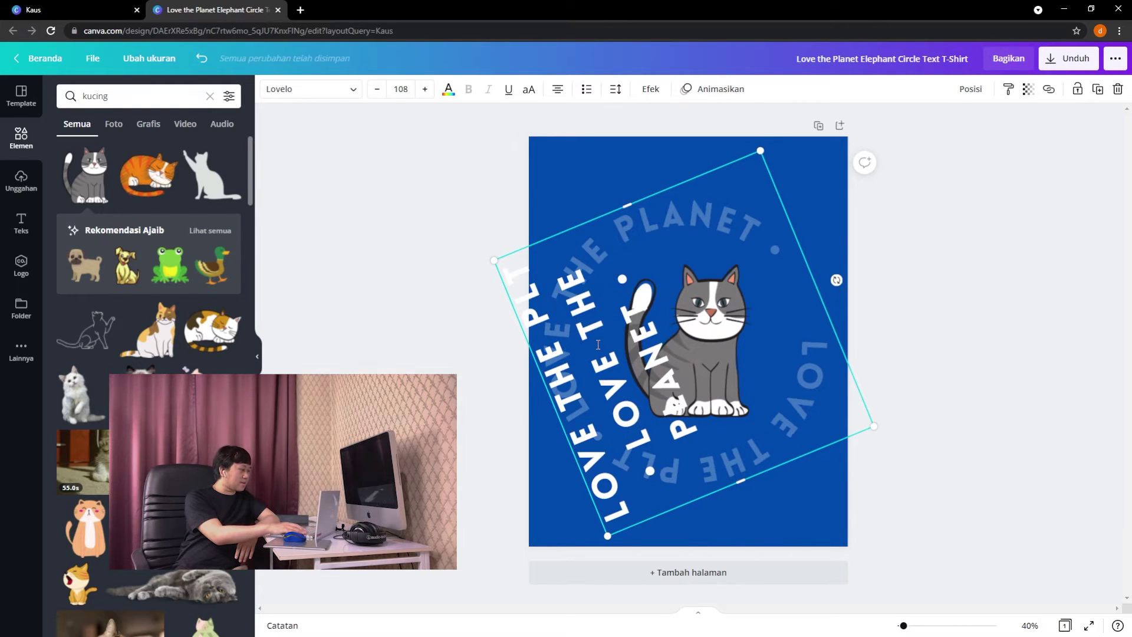
pyautogui.press('BackSpace')
pyautogui.press('BackSpace')
pyautogui.press('BackSpace')
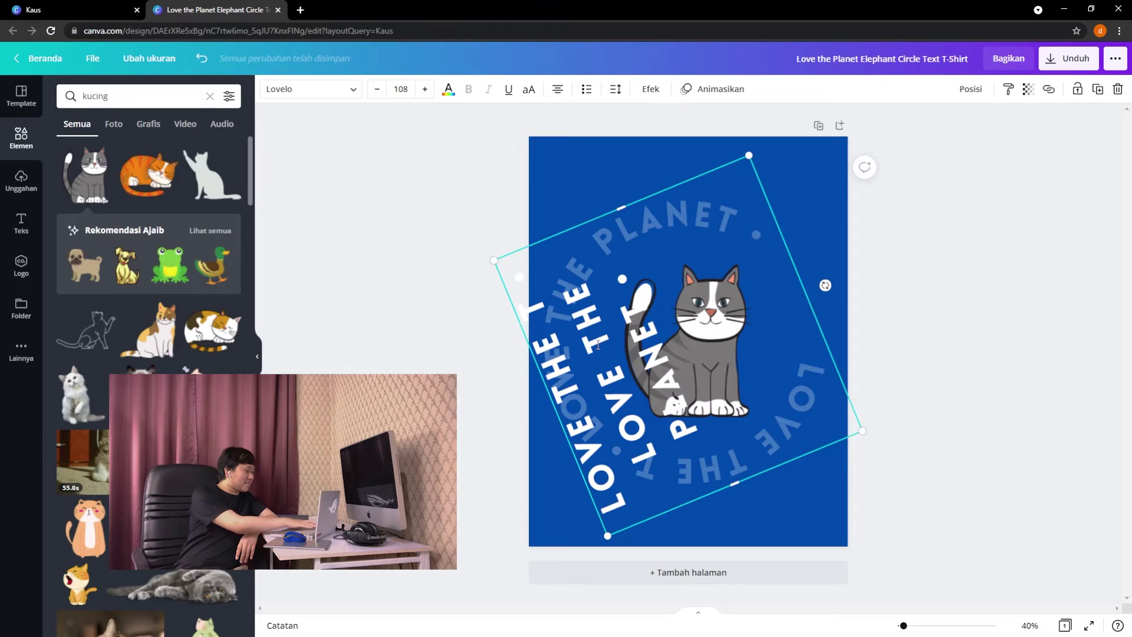
pyautogui.write('CA')
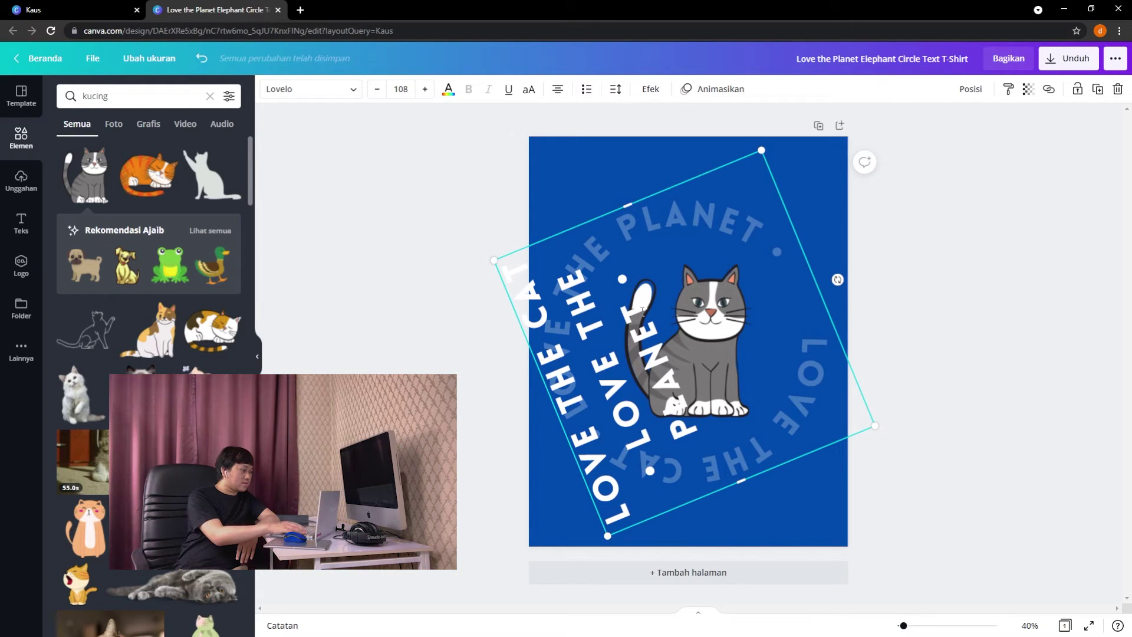
# Replace PLANET with CAT in the second phrase of the circular text, without any extra letters
pyautogui.press('BackSpace')
pyautogui.press('BackSpace')
pyautogui.press('BackSpace')
pyautogui.press('BackSpace')
pyautogui.press('BackSpace')
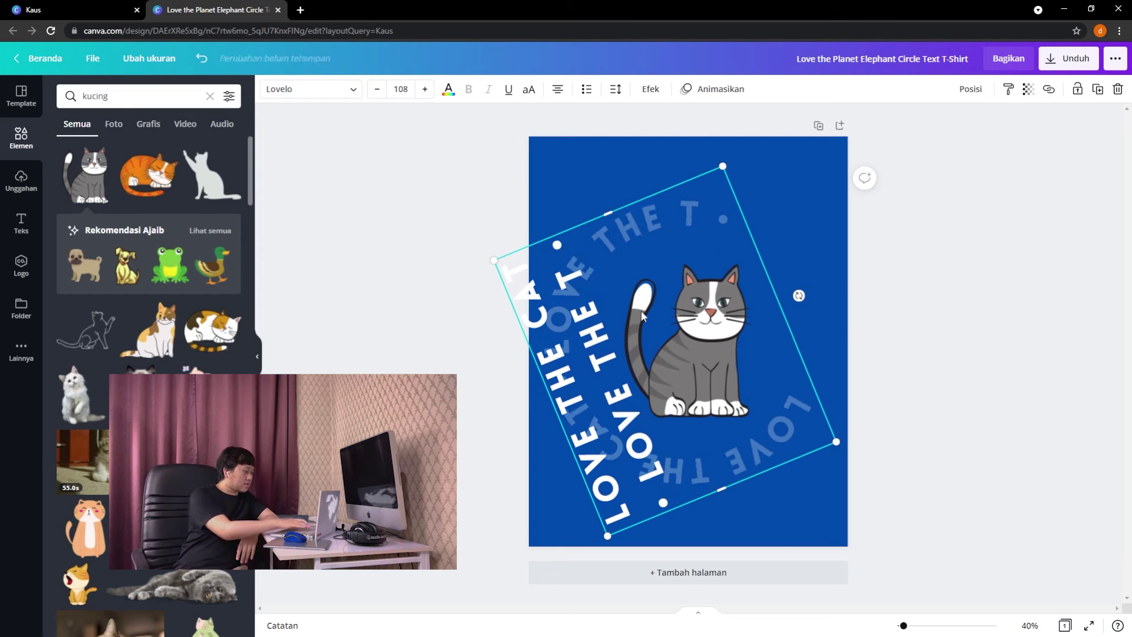
pyautogui.write('CAT')
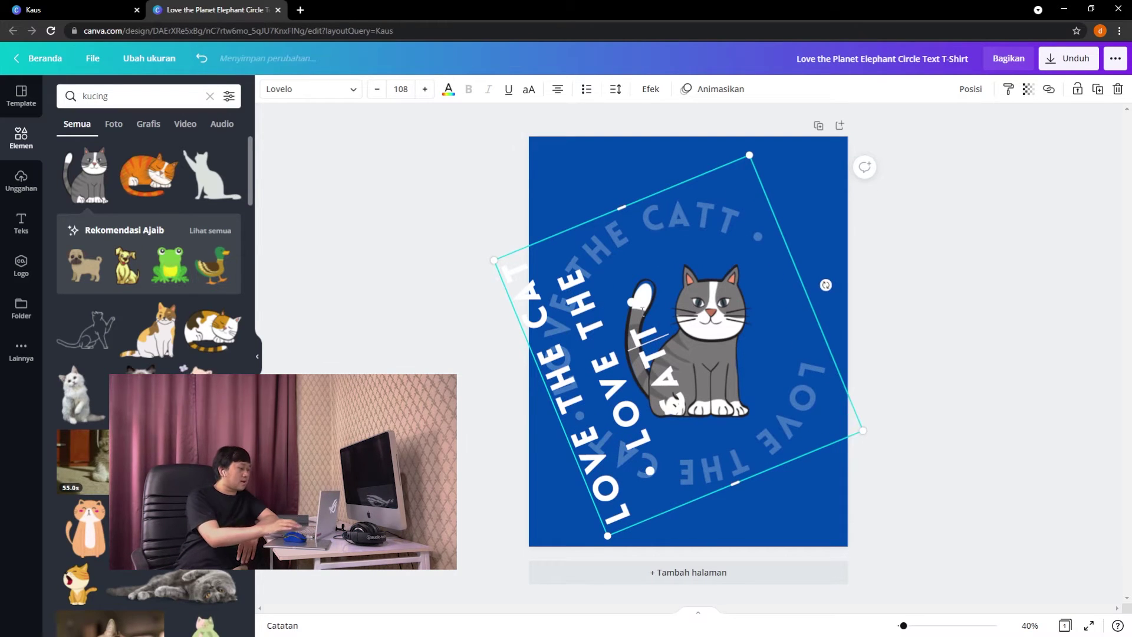
pyautogui.click(903, 252)
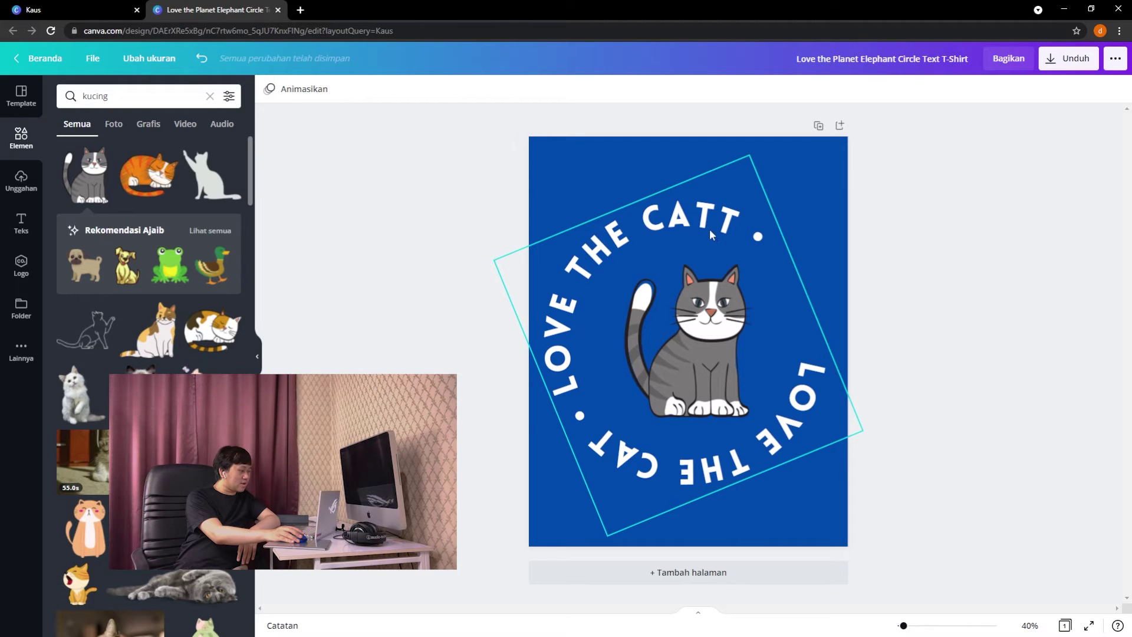
pyautogui.doubleClick(595, 327)
pyautogui.press('BackSpace')
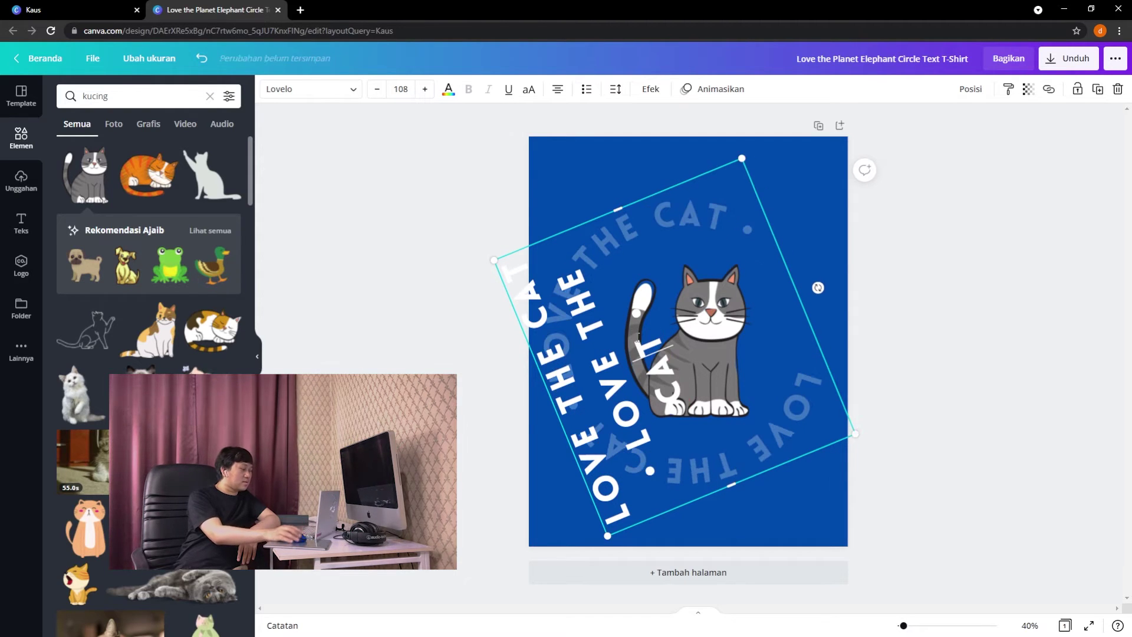
pyautogui.press('Escape')
pyautogui.press('Escape')
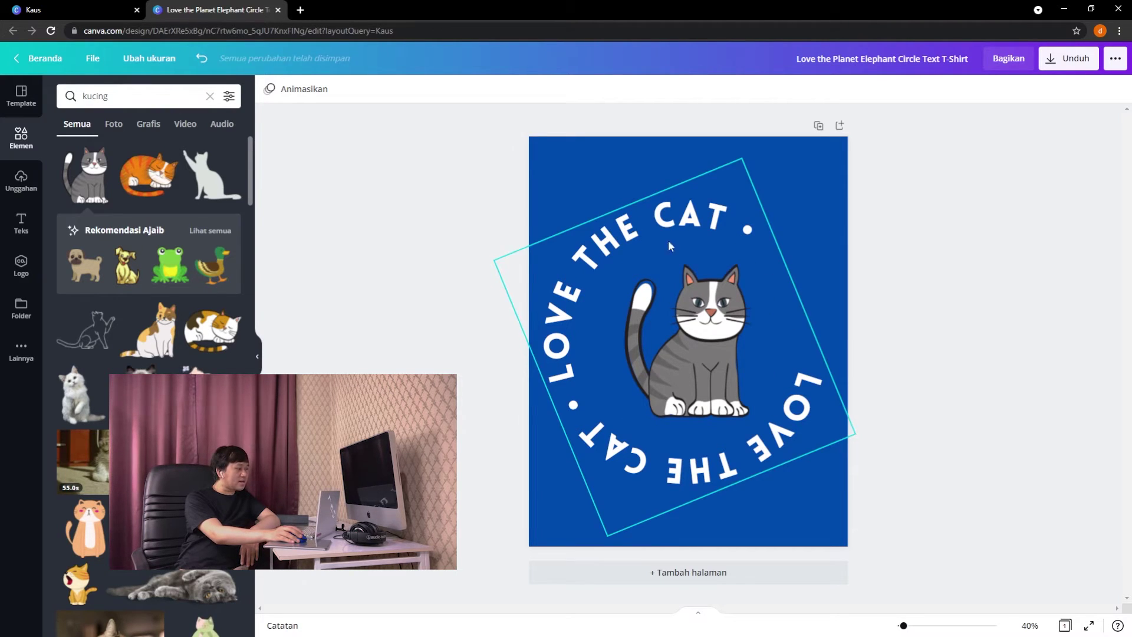
# Insert CUTE before CAT in both phrases of the circular text
pyautogui.click(701, 221)
pyautogui.click(721, 223)
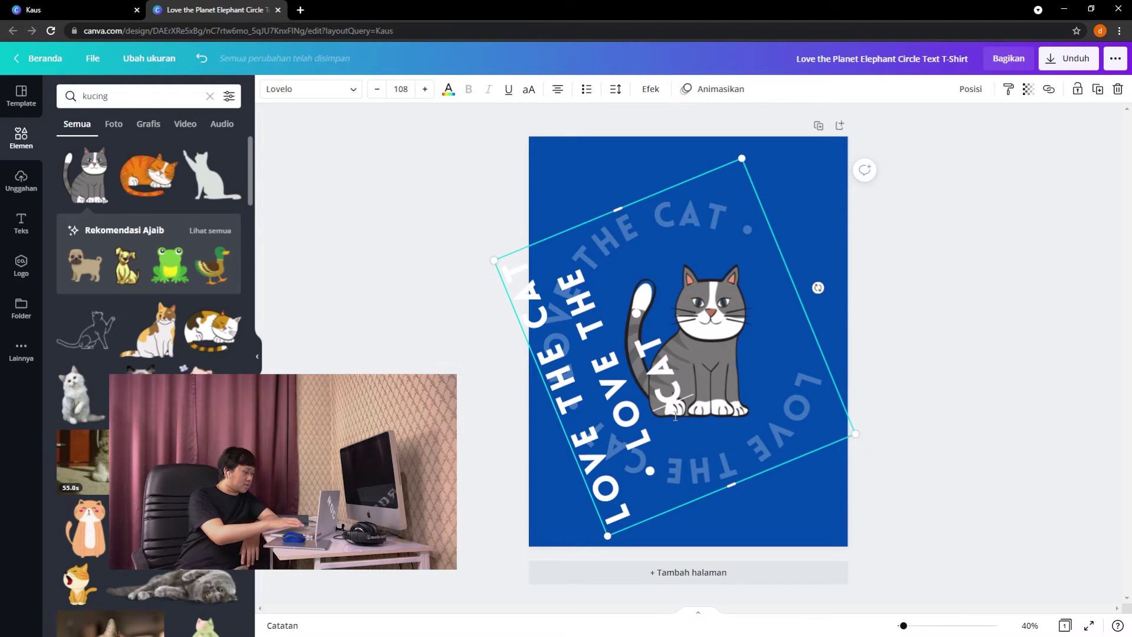
pyautogui.write('CUTE')
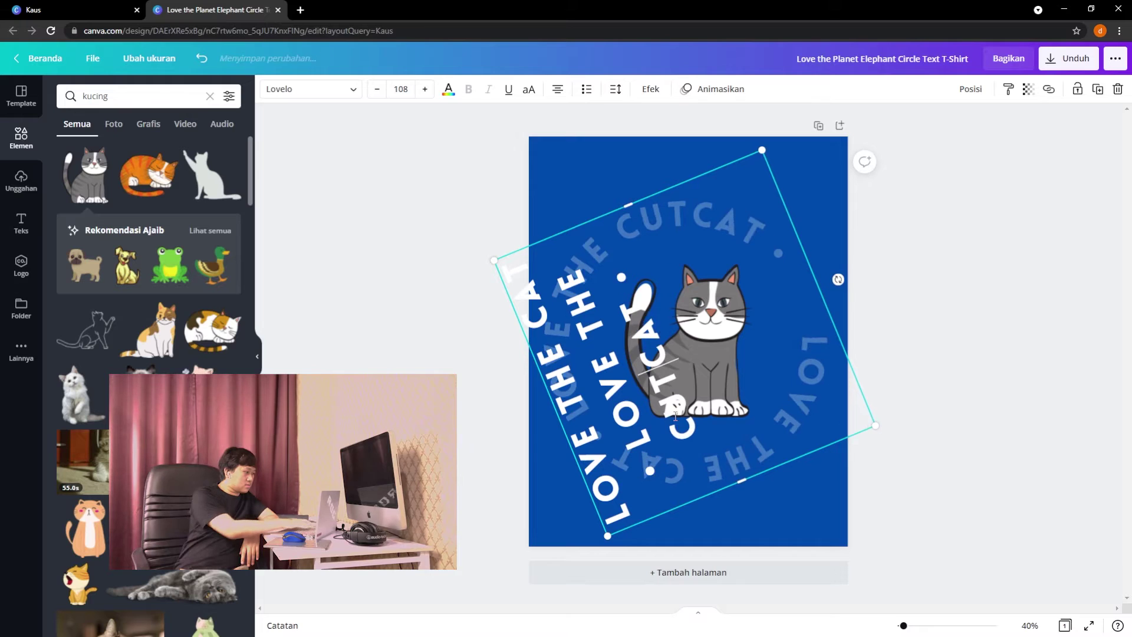
pyautogui.click(925, 278)
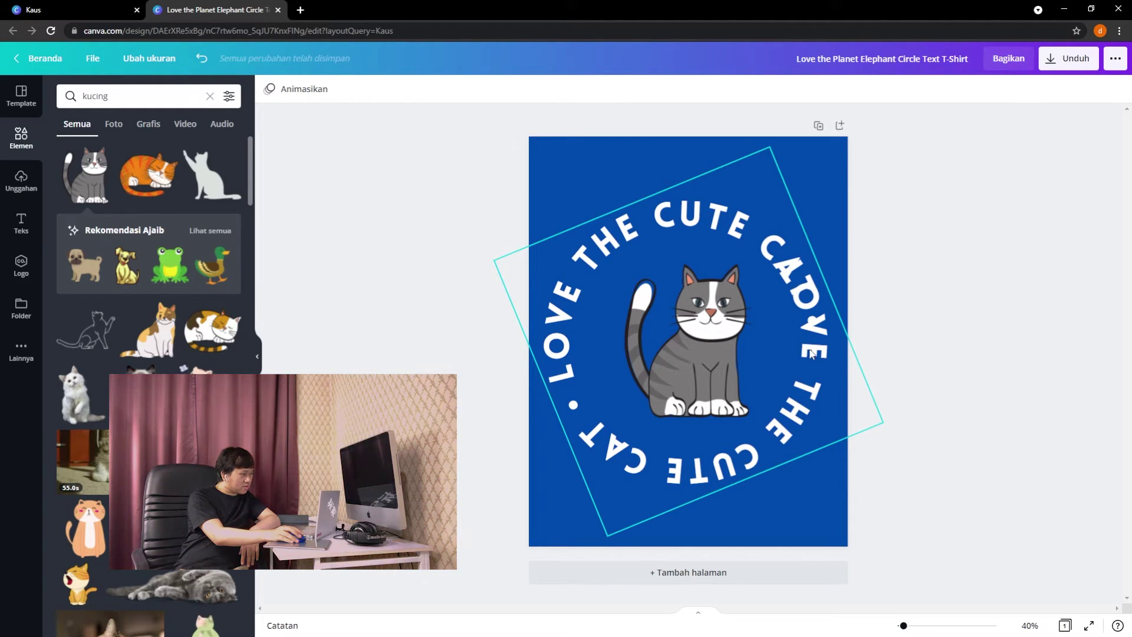
# Replace CUTE with BIG in both phrases, so the circular text reads LOVE THE BIG CAT twice
pyautogui.click(608, 223)
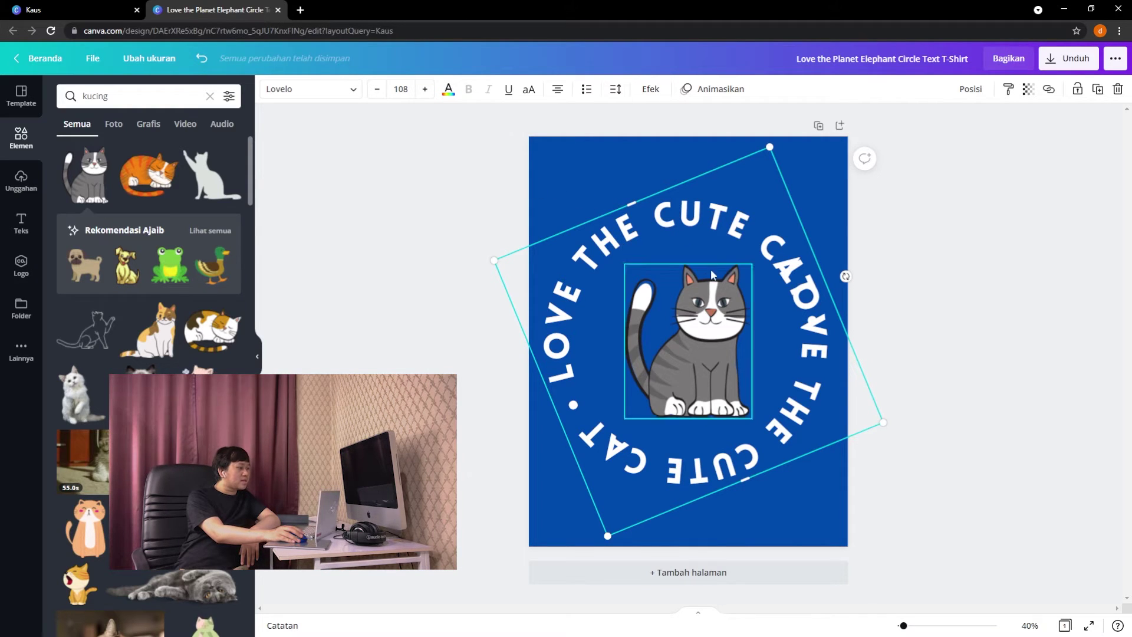
pyautogui.doubleClick(734, 216)
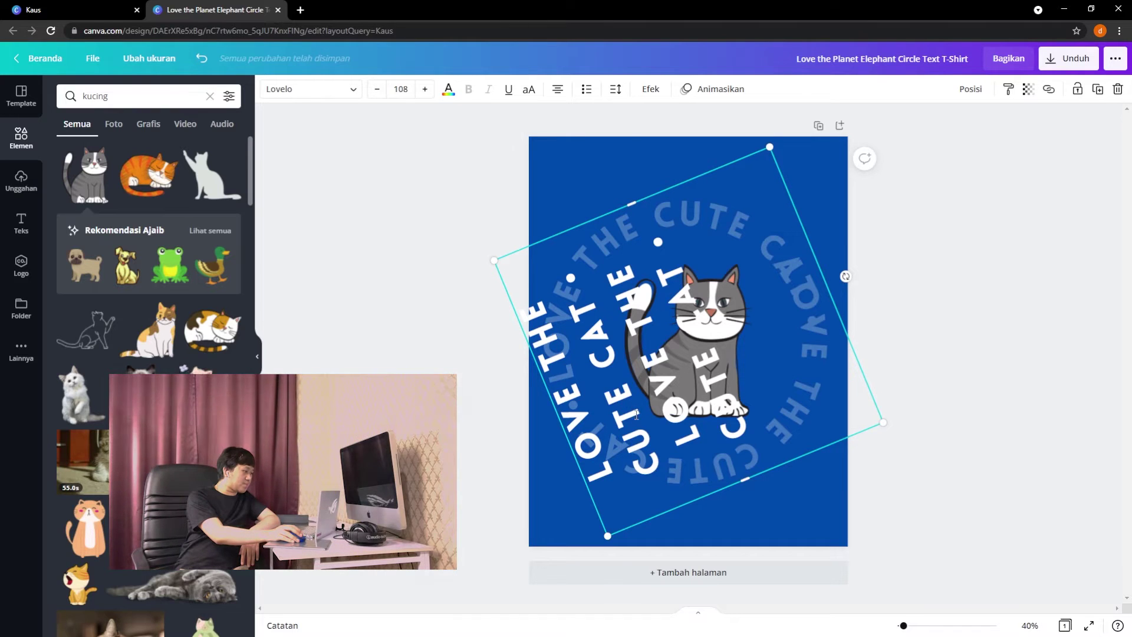
pyautogui.click(35, 10)
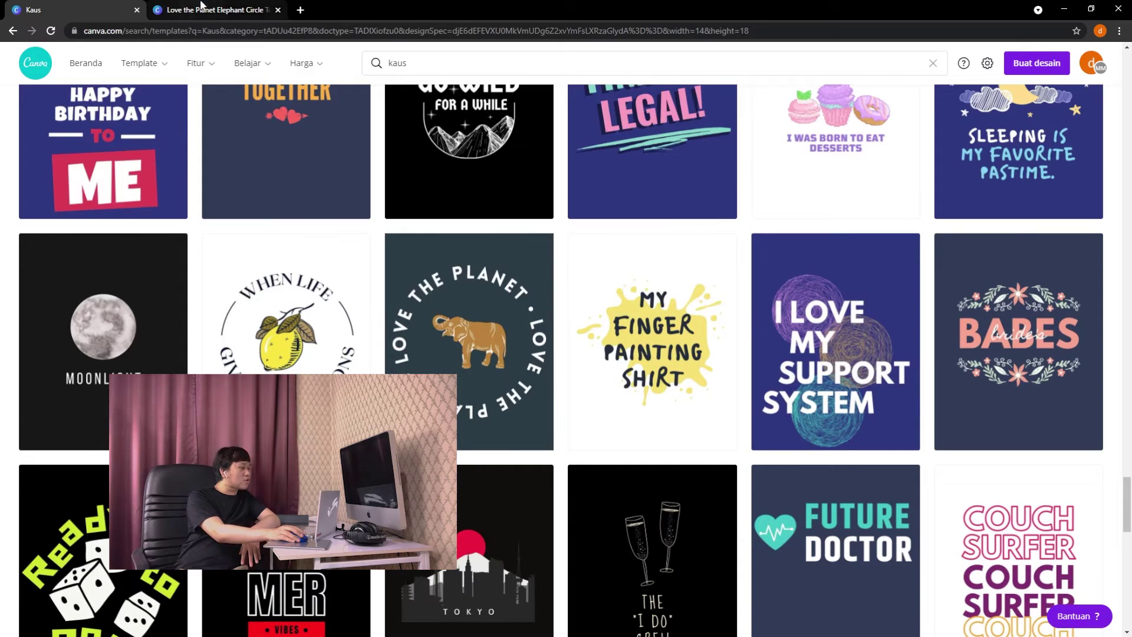
pyautogui.hotkey('ctrl', 'Tab')
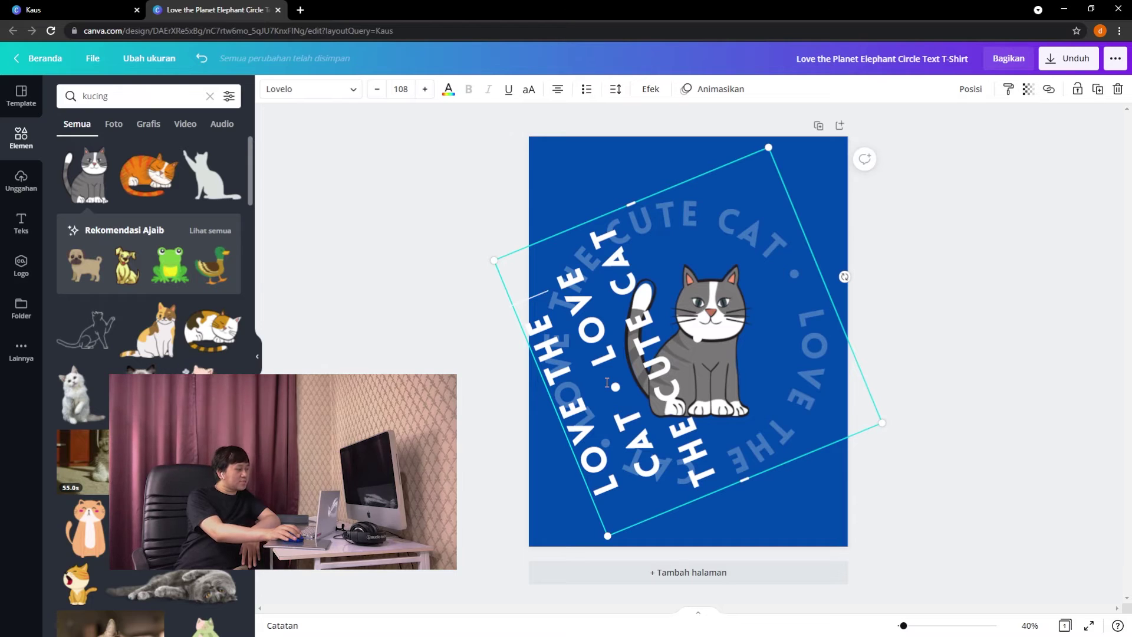
pyautogui.write('BI')
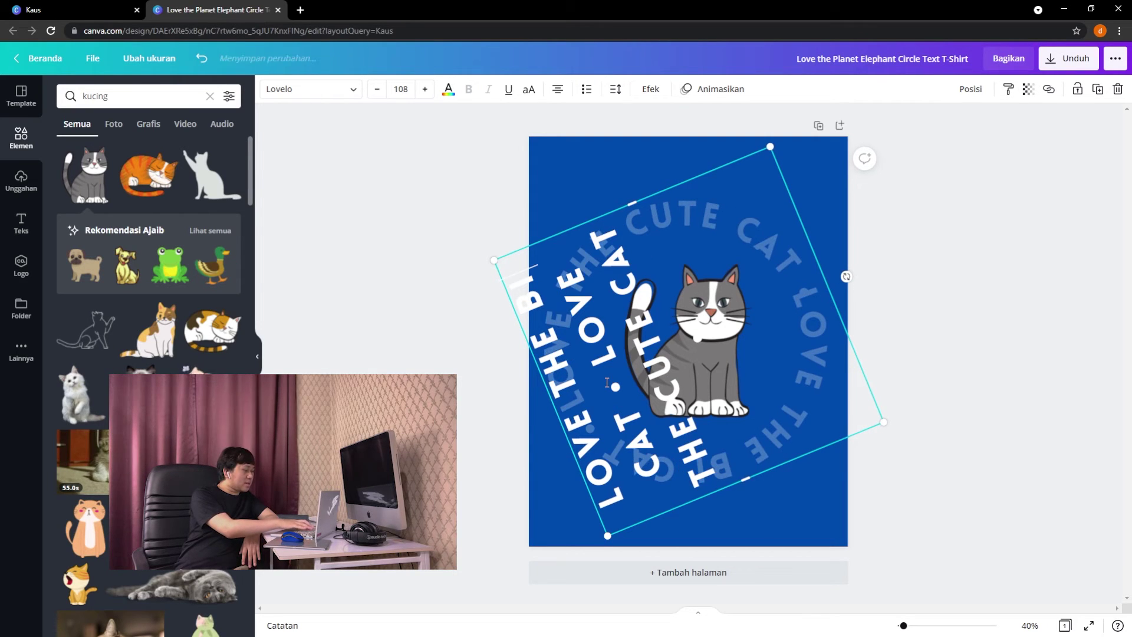
pyautogui.write('G')
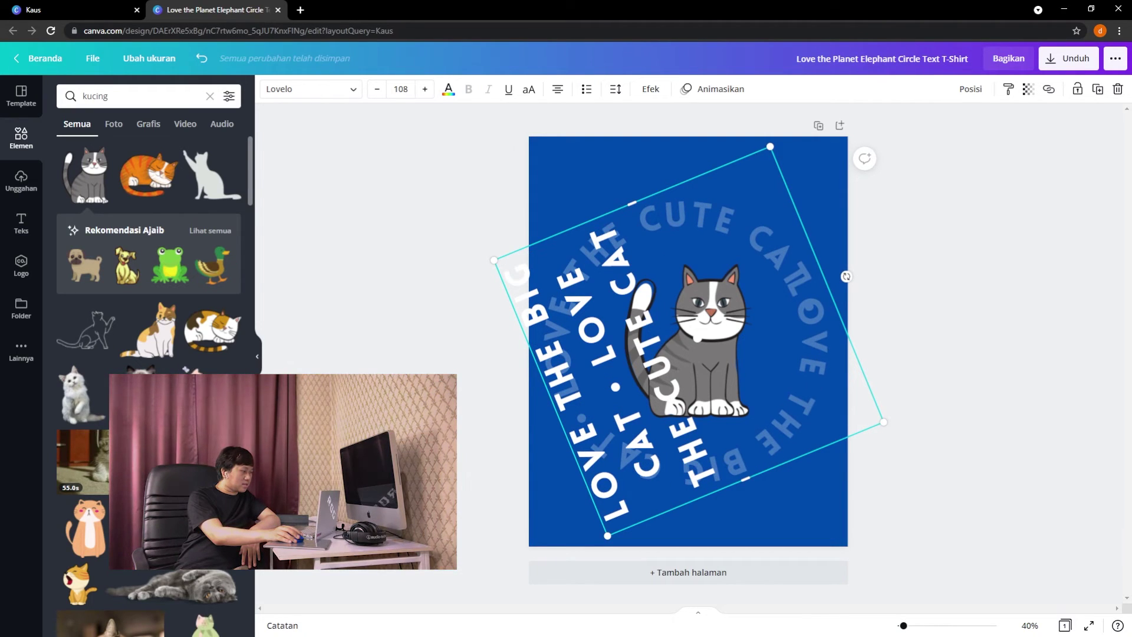
pyautogui.click(967, 304)
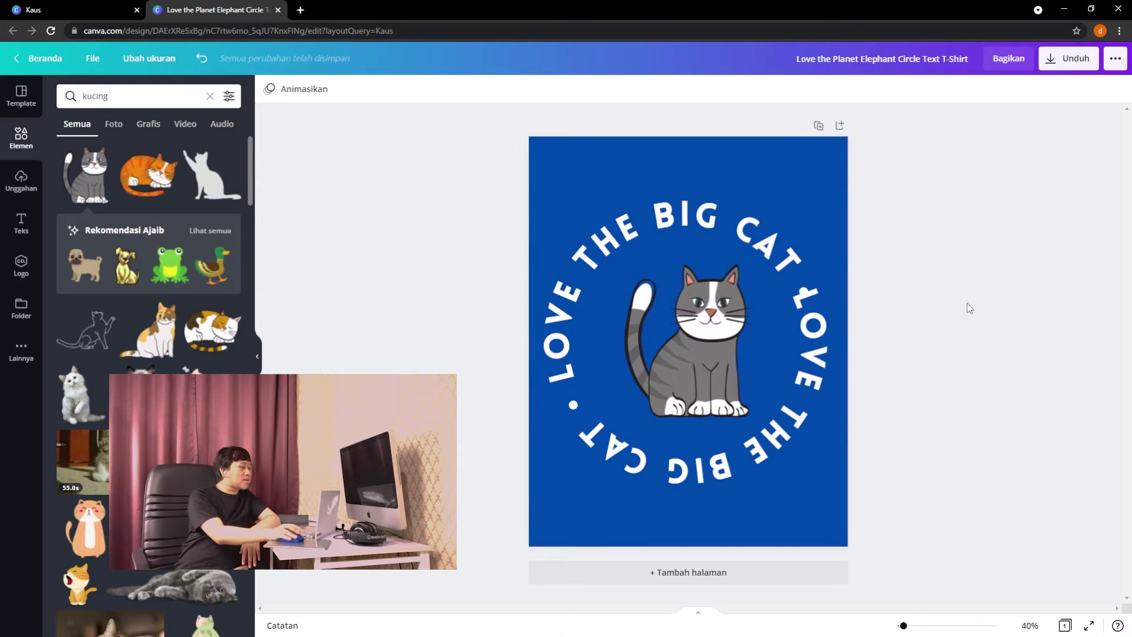
# Remove the space between THE and BIG in both phrases and nudge the cat illustration slightly to the left
pyautogui.hotkey('ctrl', 'shift', 'Tab')
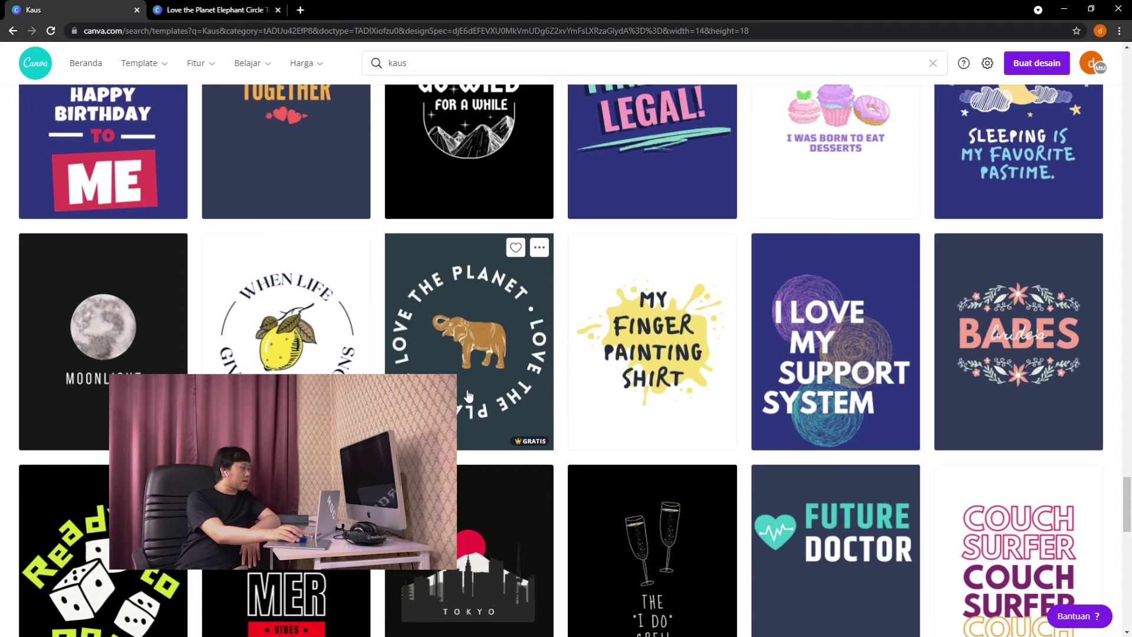
pyautogui.hotkey('ctrl', 'Tab')
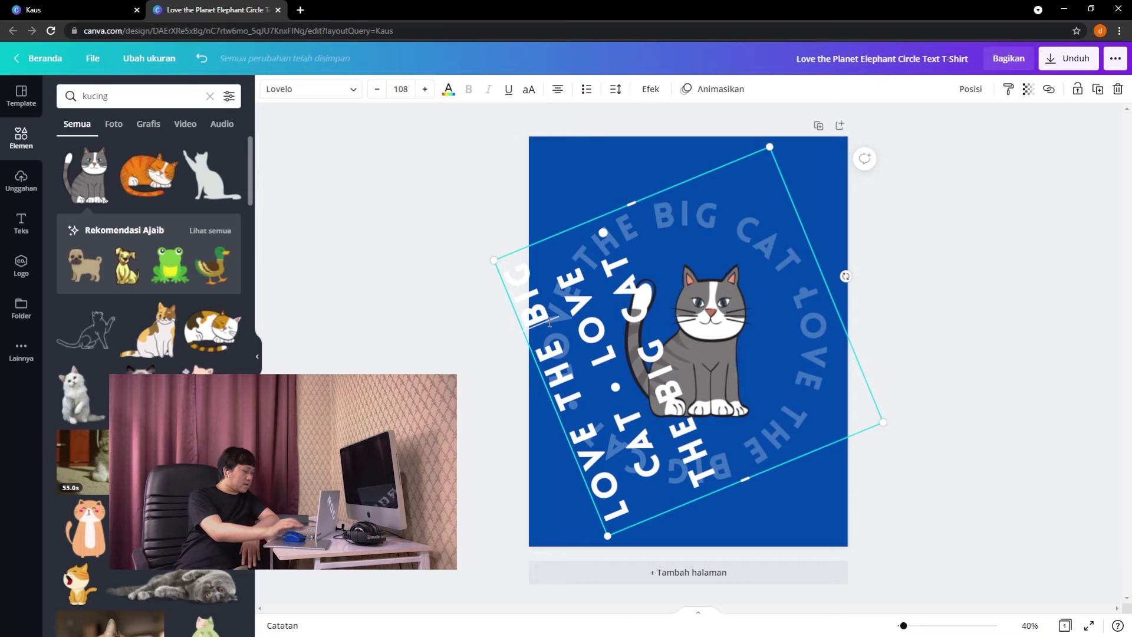
pyautogui.click(1023, 316)
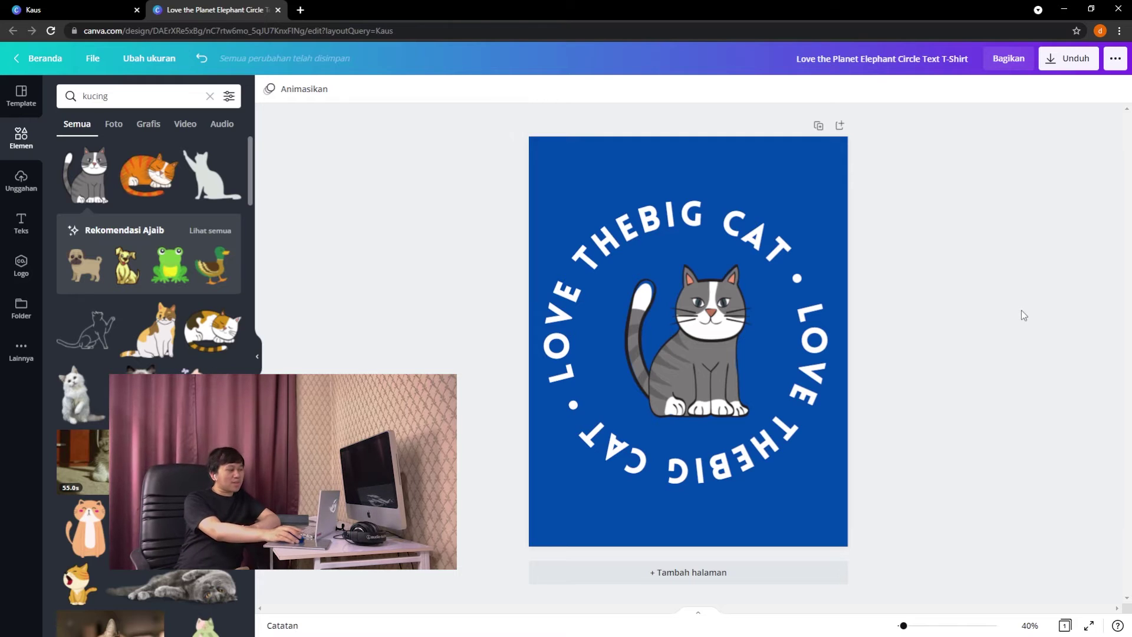
pyautogui.moveTo(700, 319); pyautogui.dragTo(694, 317)
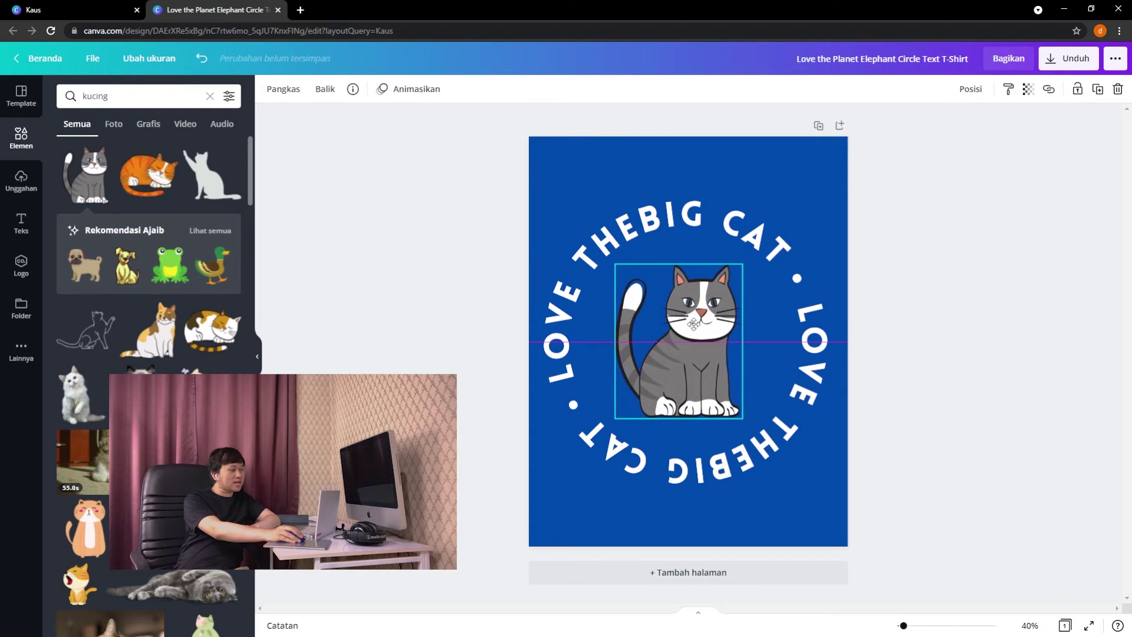
pyautogui.click(807, 235)
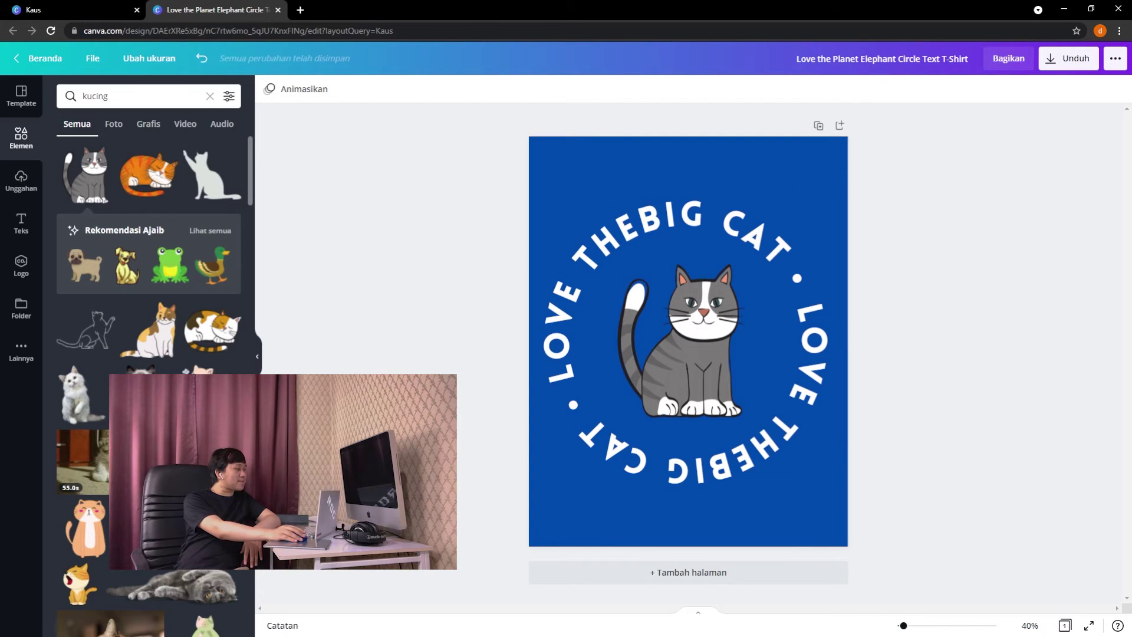
# Add a second page and apply the Living the Pug Life template from the lifestyle and hobby T-shirts to it
pyautogui.click(591, 571)
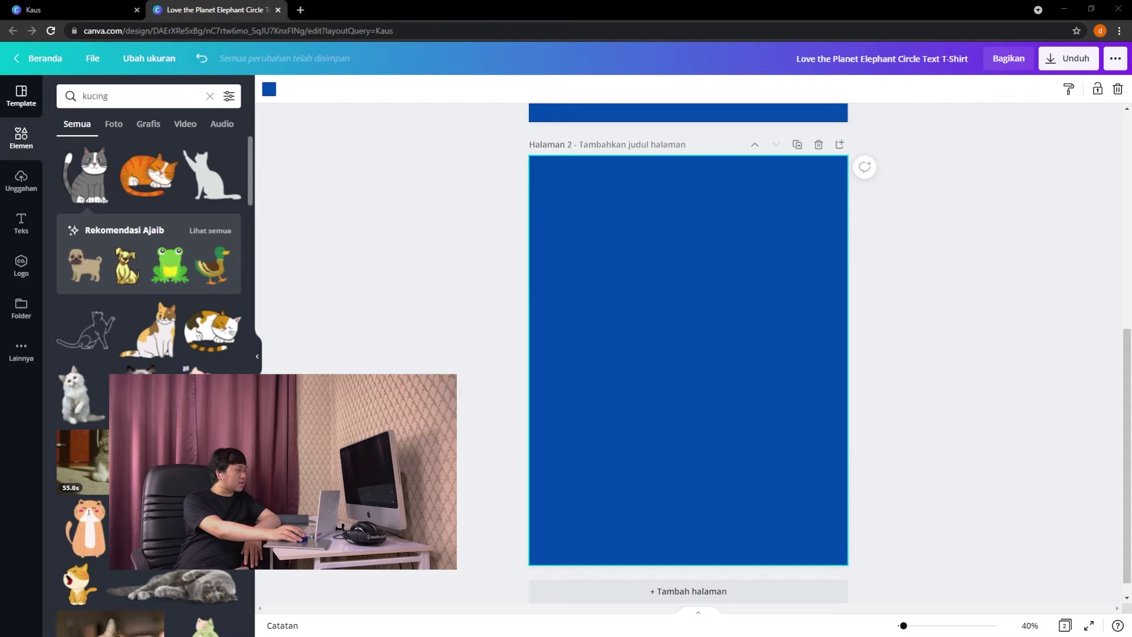
pyautogui.click(30, 114)
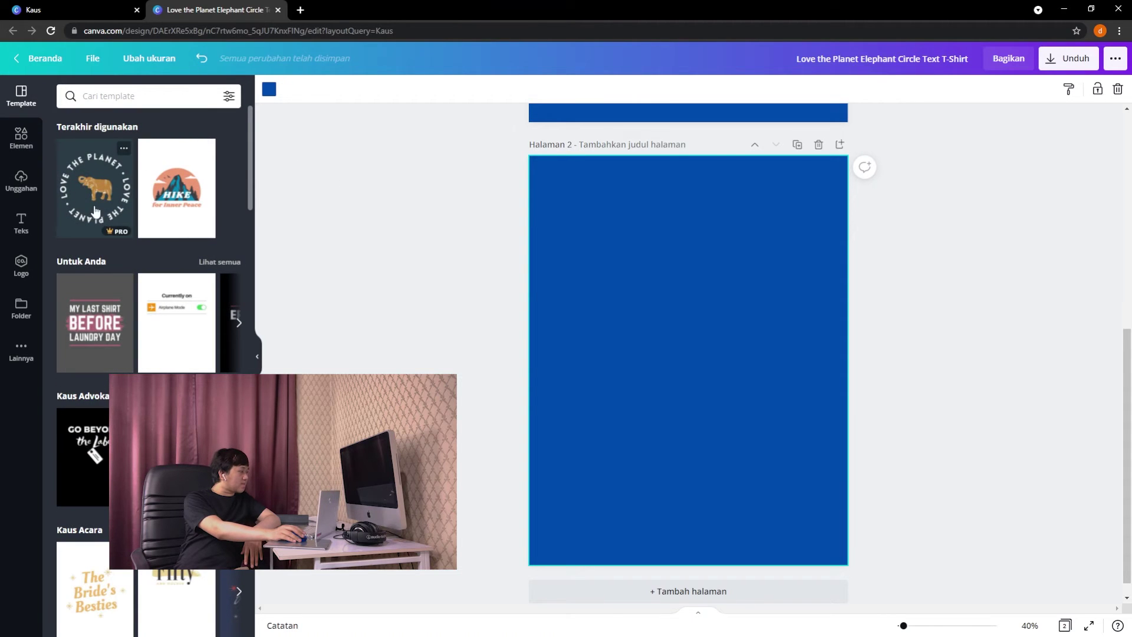
pyautogui.scroll(-7, 180, 310)
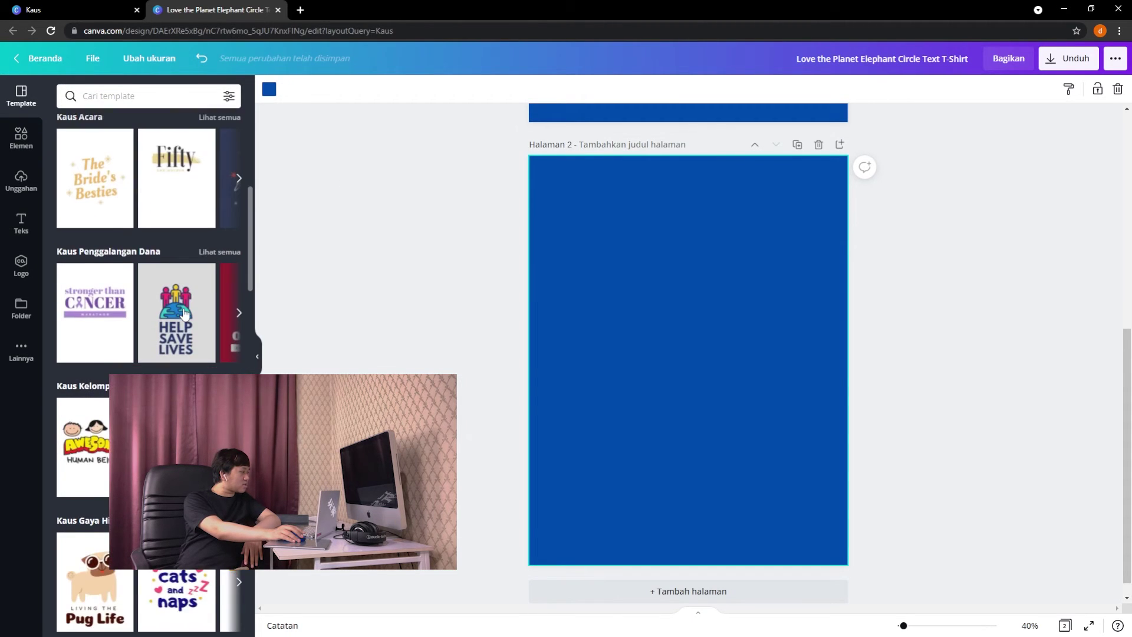
pyautogui.scroll(-2, 180, 312)
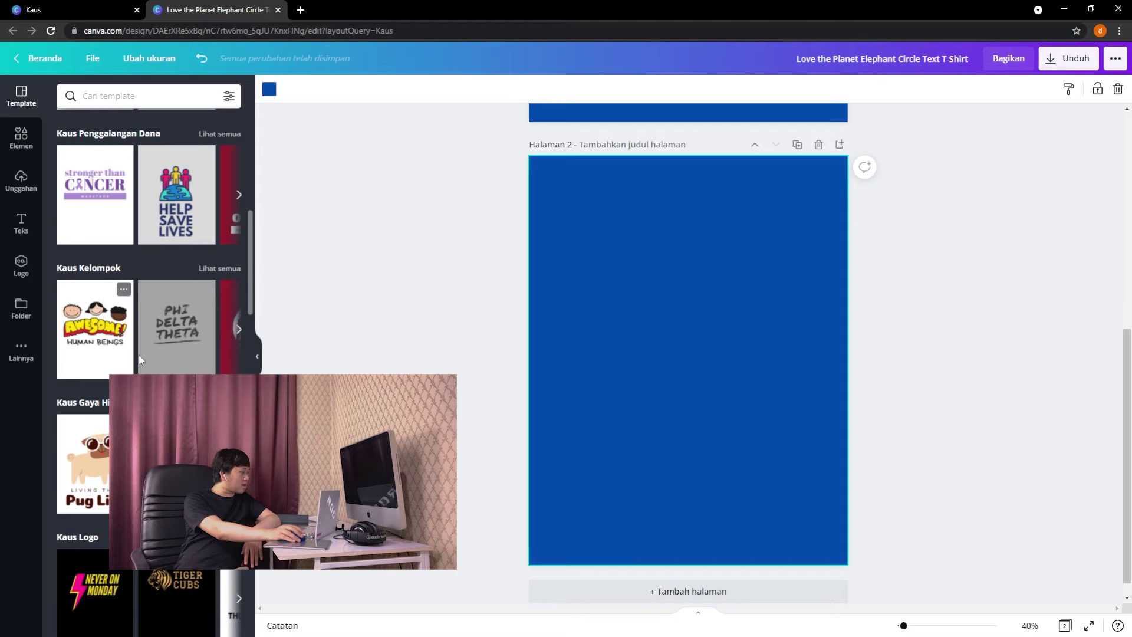
pyautogui.scroll(-2, 153, 351)
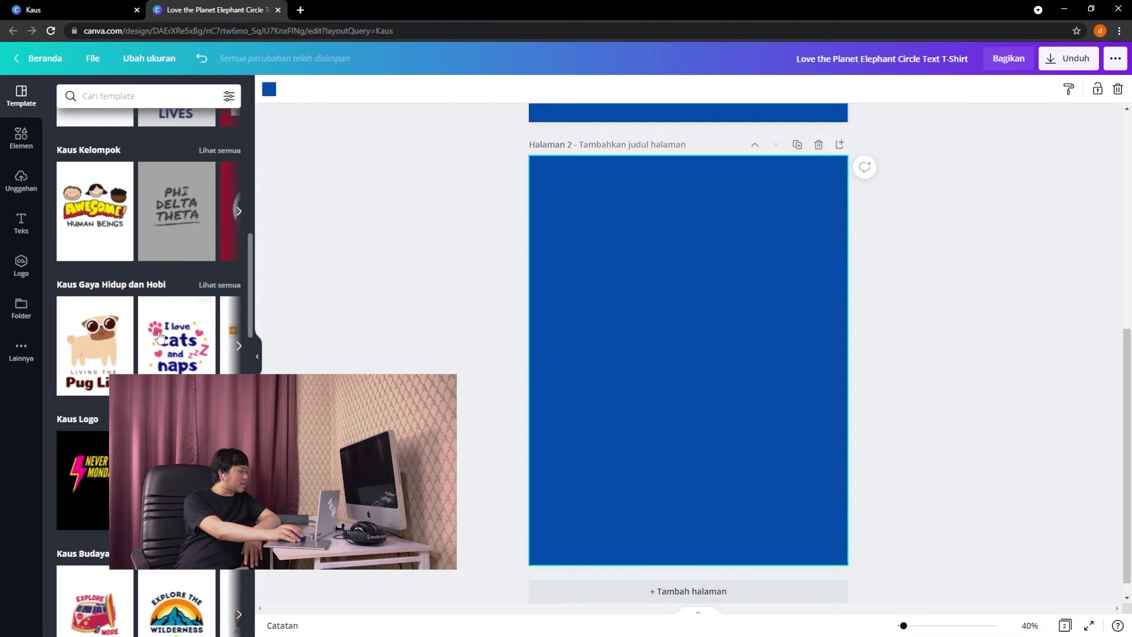
pyautogui.click(83, 357)
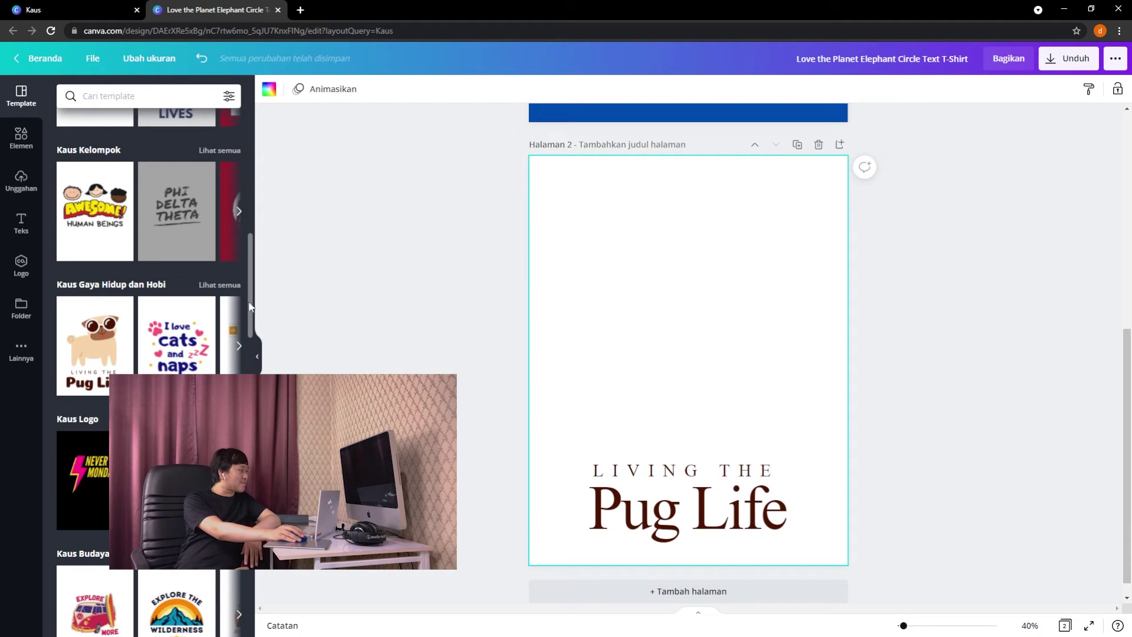
# Search the elements for "kucing kacamata" and look through the illustrations of cats with glasses
pyautogui.click(23, 141)
pyautogui.click(165, 95)
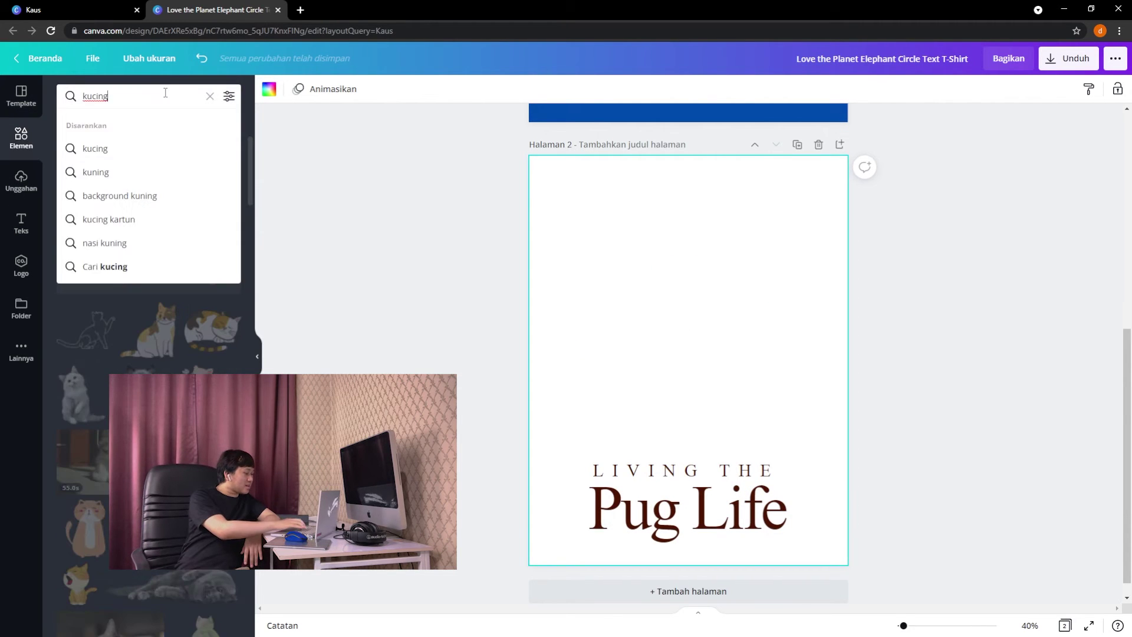
pyautogui.write('kacamata')
pyautogui.press('Return')
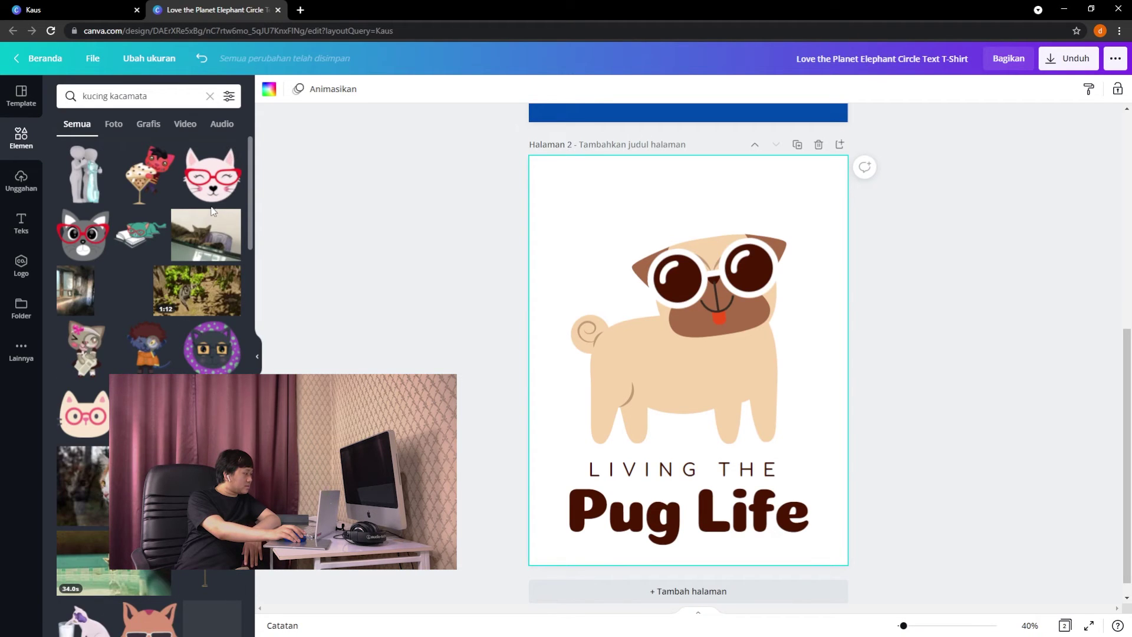
pyautogui.scroll(-3, 187, 252)
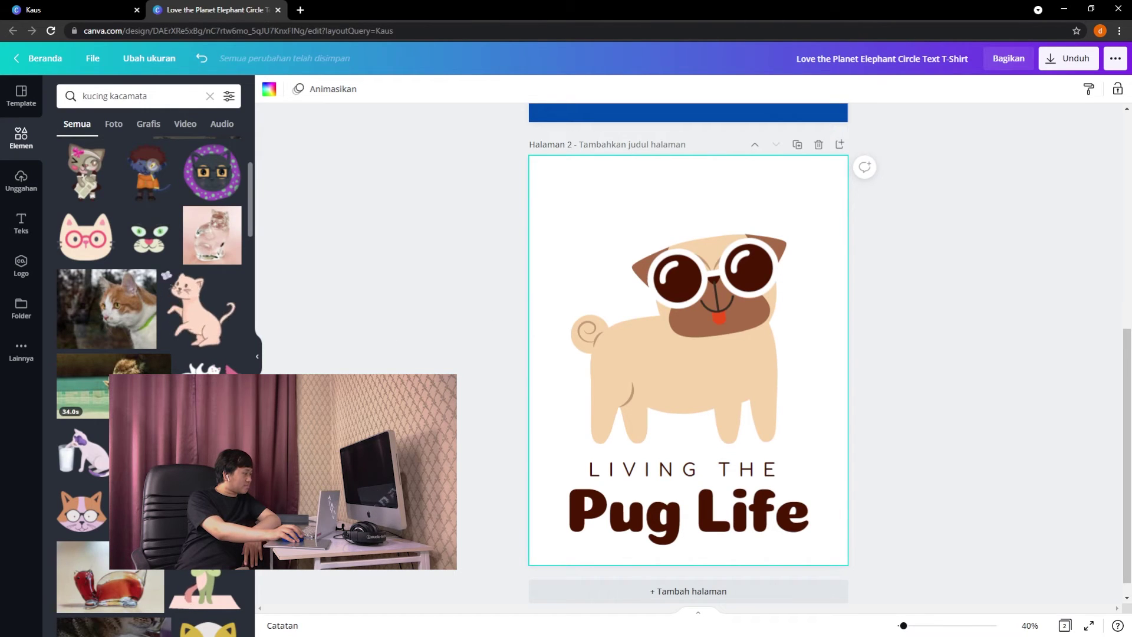
# Place the cat head with white-framed sunglasses over the pug's head on page 2 and enlarge it to cover the head
pyautogui.moveTo(655, 287); pyautogui.dragTo(603, 188)
pyautogui.moveTo(674, 237); pyautogui.dragTo(702, 237)
pyautogui.moveTo(629, 188); pyautogui.dragTo(617, 177)
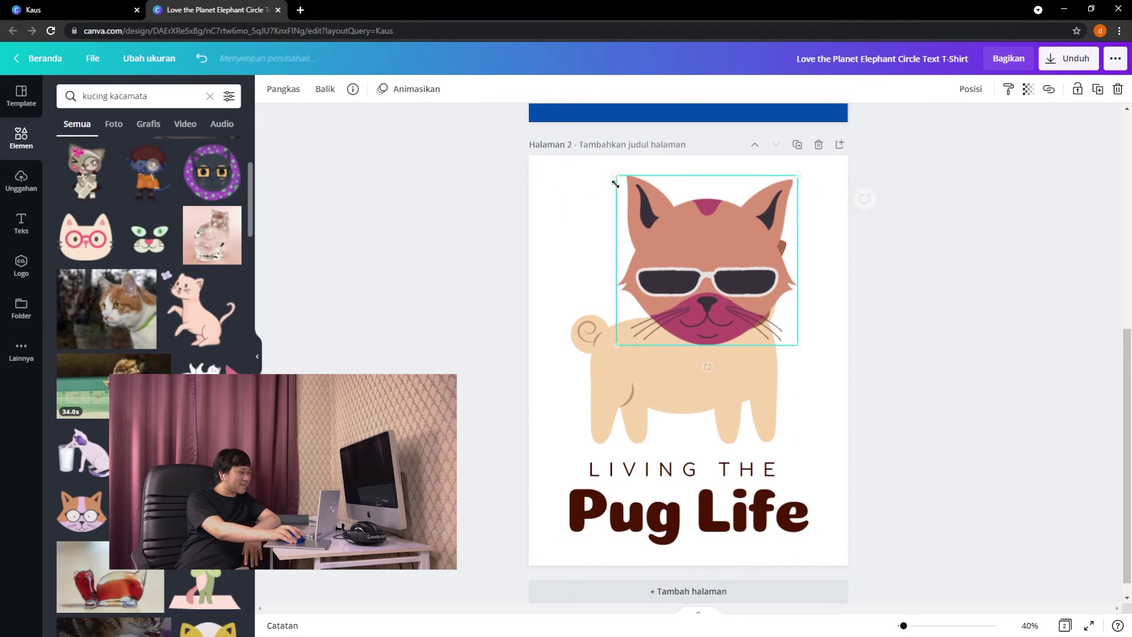
# Enlarge the cat head a little more on page 2 and nudge it slightly to the right over the body
pyautogui.moveTo(673, 219); pyautogui.dragTo(686, 220)
pyautogui.moveTo(628, 175); pyautogui.dragTo(615, 164)
pyautogui.moveTo(645, 210); pyautogui.dragTo(644, 207)
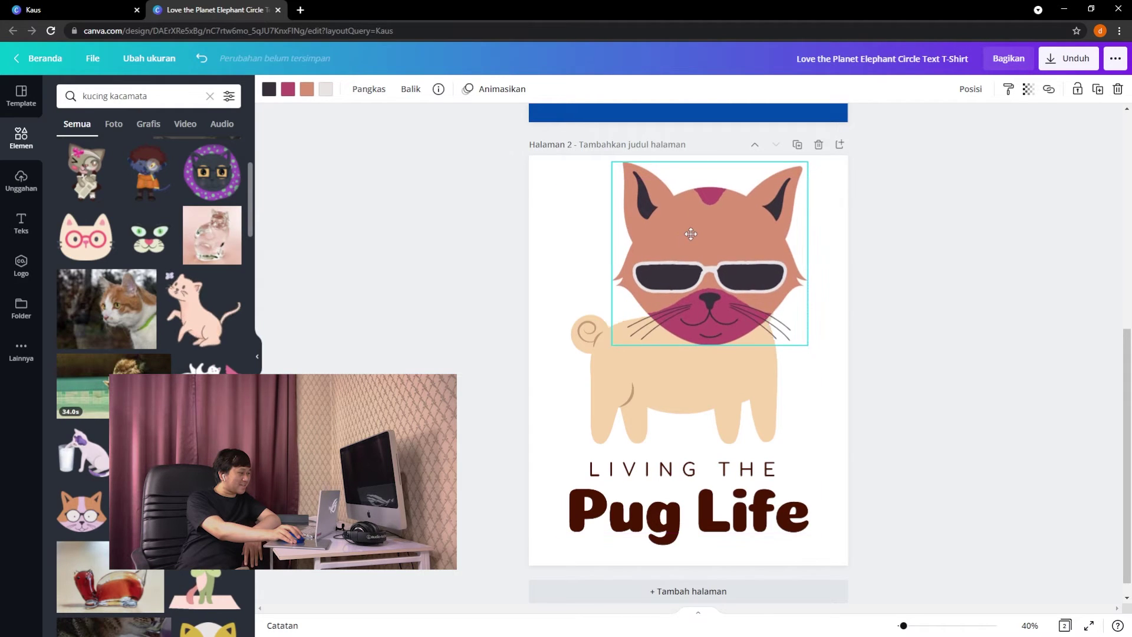
# Recolour the cat's face with the body's beige and its pink muzzle and forehead patch with the title's dark brown
pyautogui.click(307, 89)
pyautogui.click(163, 188)
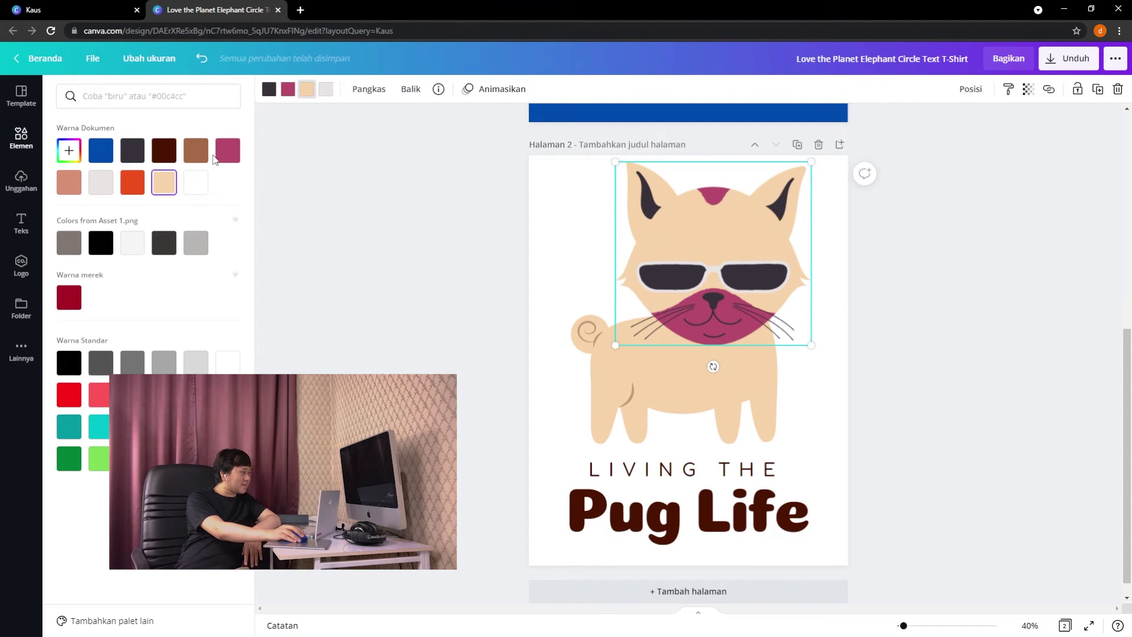
pyautogui.click(288, 94)
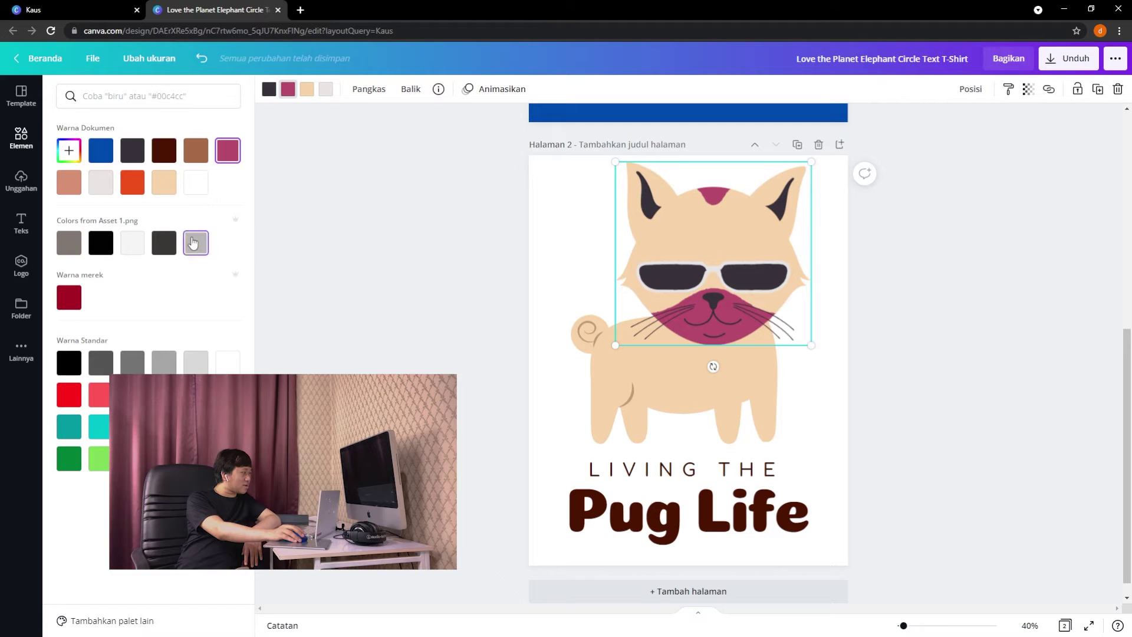
pyautogui.click(164, 152)
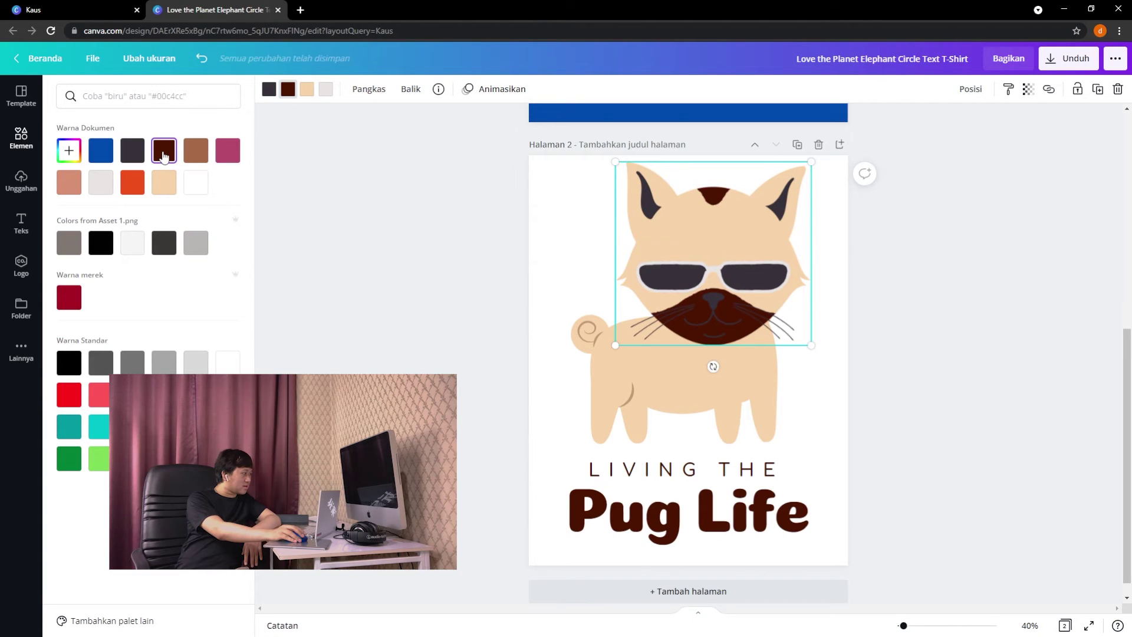
# Recolour the cat's inner ears, sunglass lenses, nose and whiskers black and deselect the head
pyautogui.click(268, 90)
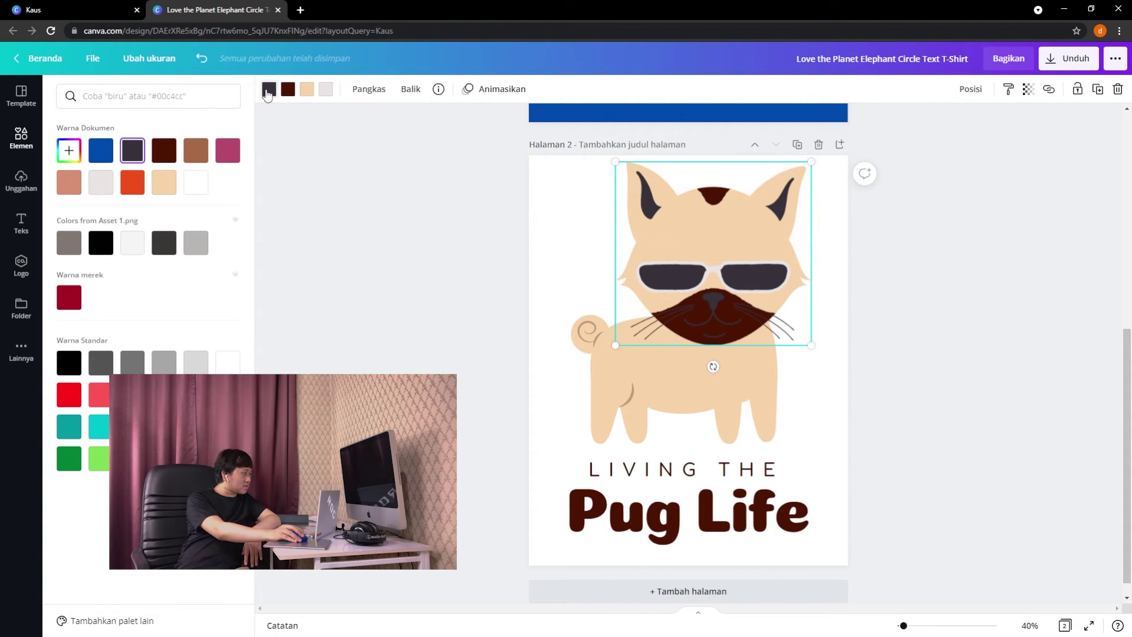
pyautogui.click(196, 183)
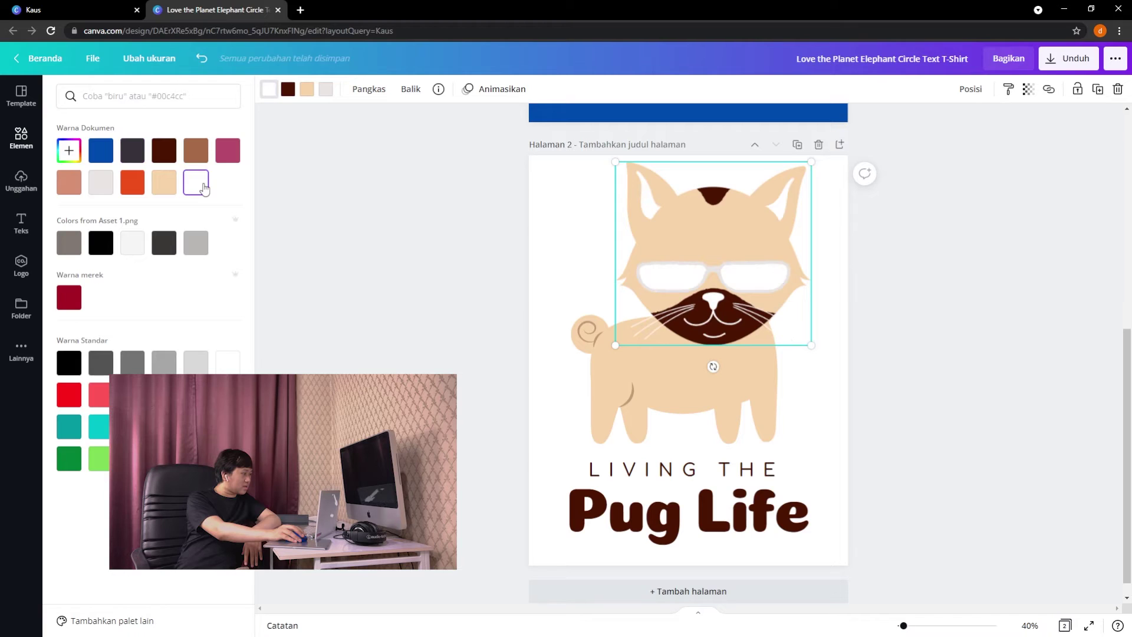
pyautogui.click(101, 242)
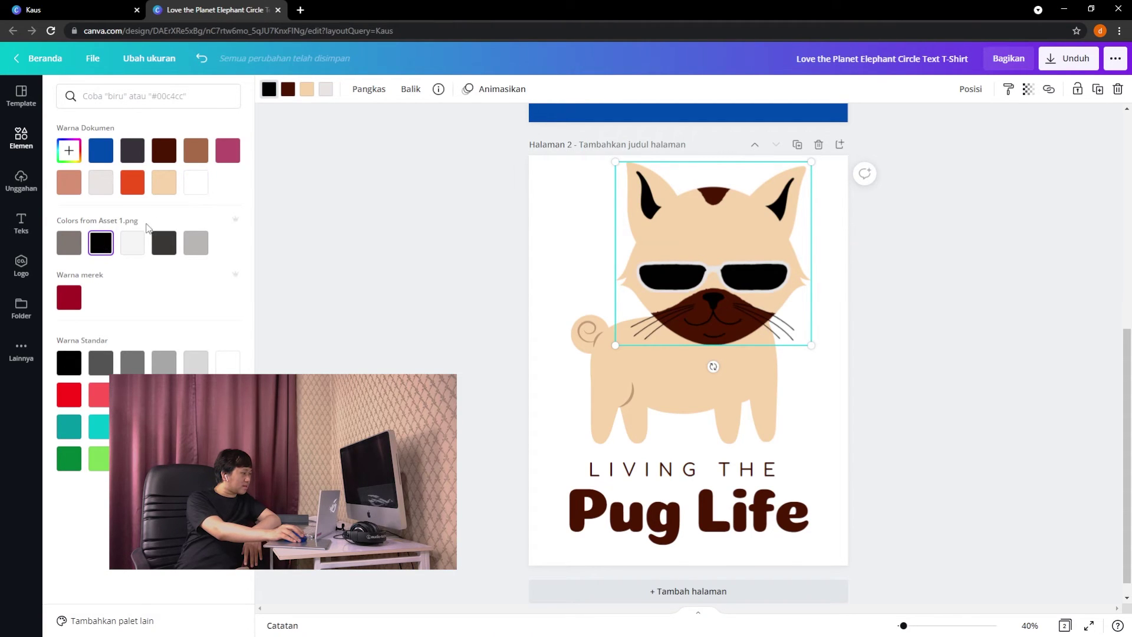
pyautogui.click(391, 231)
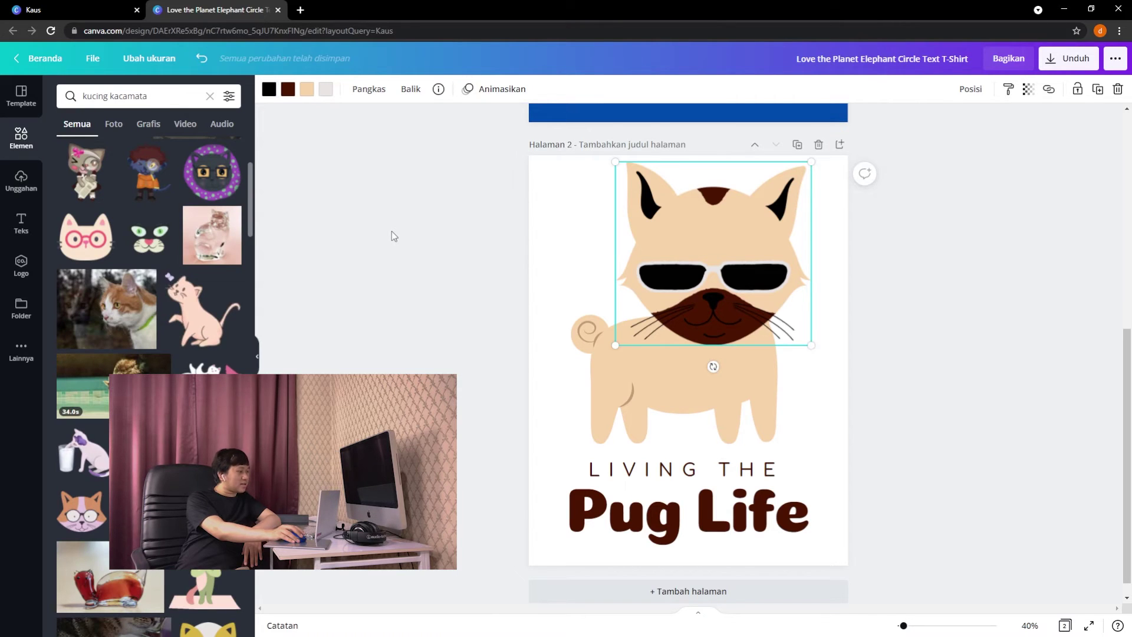
pyautogui.click(392, 231)
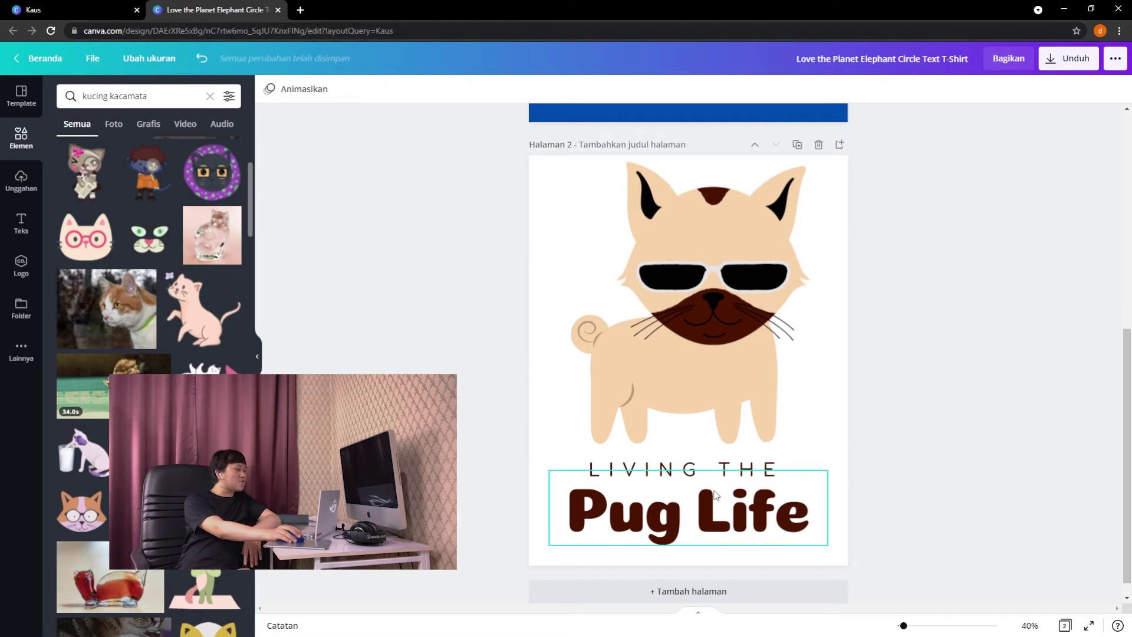
pyautogui.scroll(6, 598, 354)
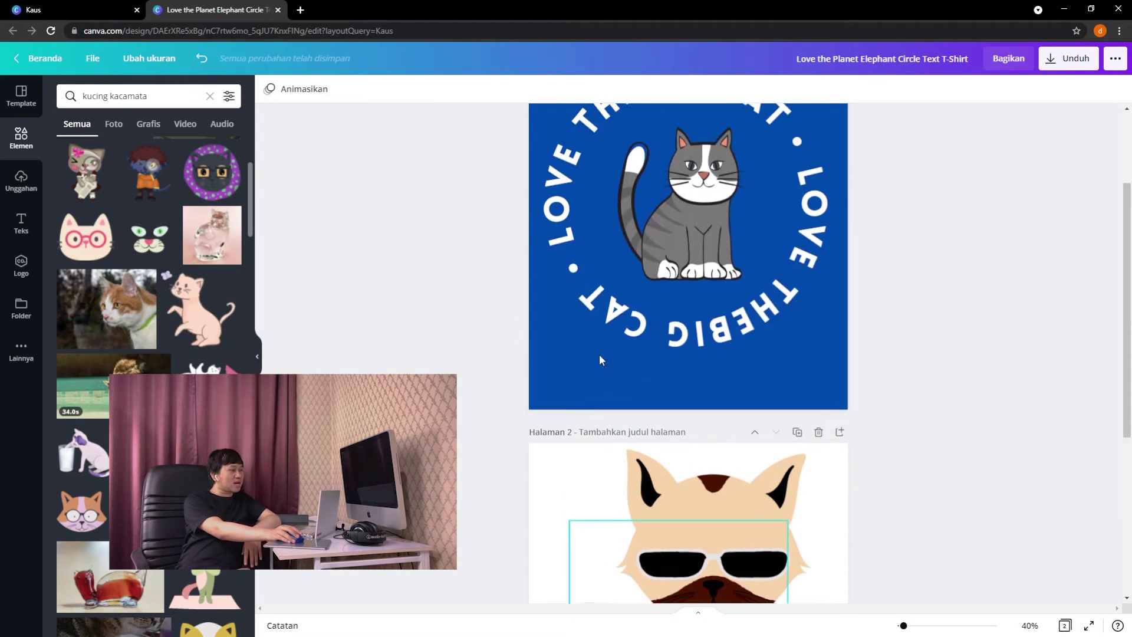
pyautogui.click(1054, 63)
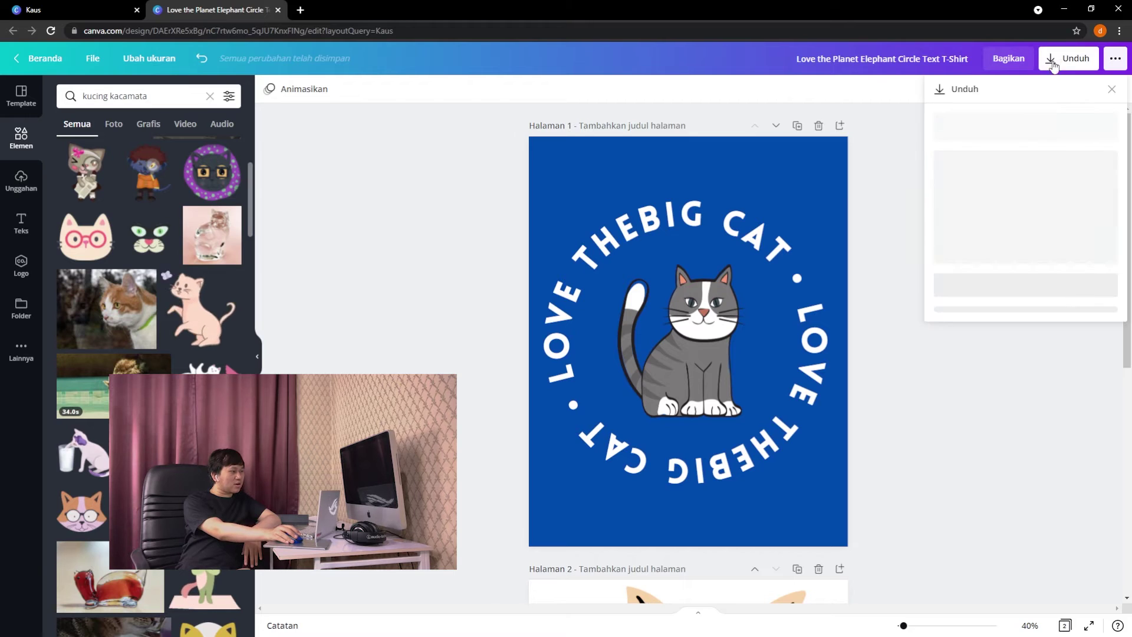
pyautogui.click(352, 188)
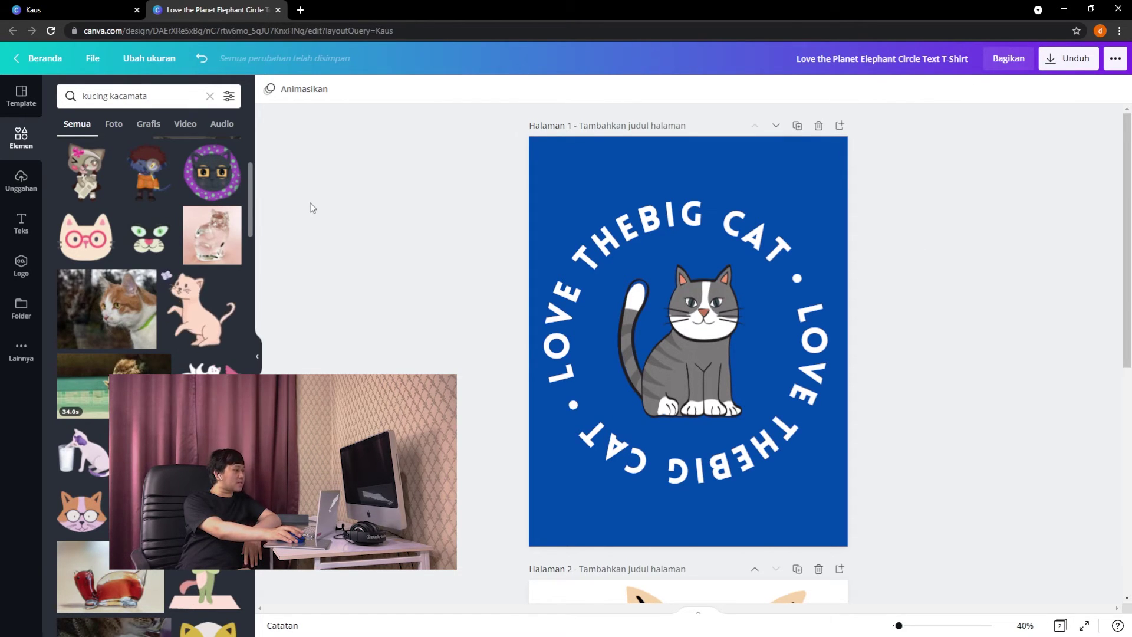
# Add a third page, search the elements for "kaos" and place the plain black T-shirt photo on it
pyautogui.scroll(-2, 310, 203)
pyautogui.scroll(-5, 310, 203)
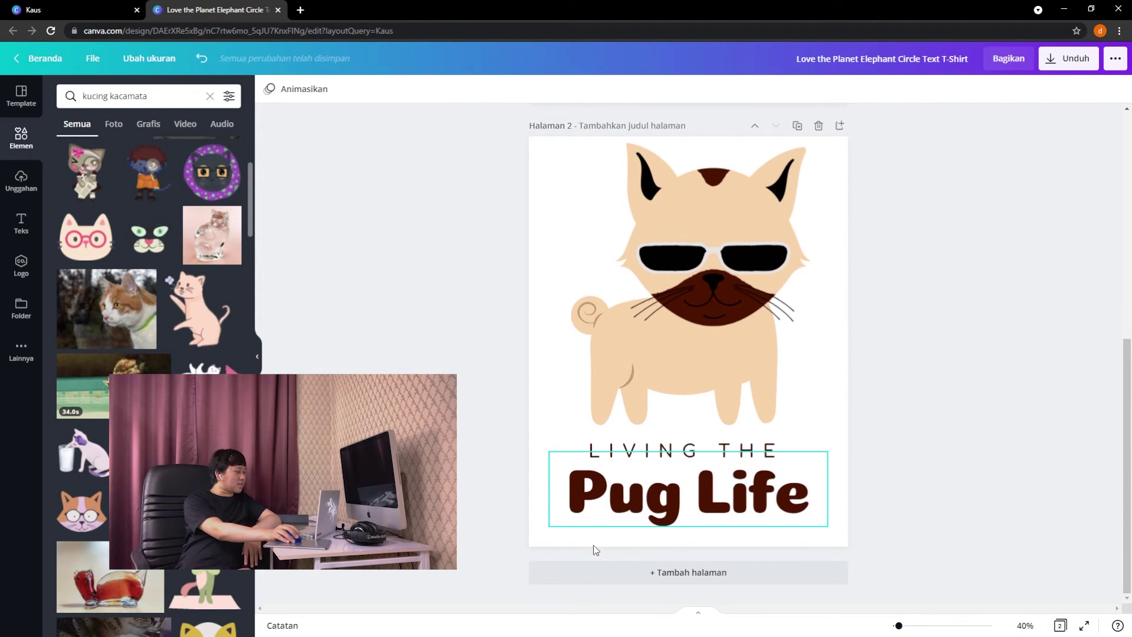
pyautogui.click(586, 570)
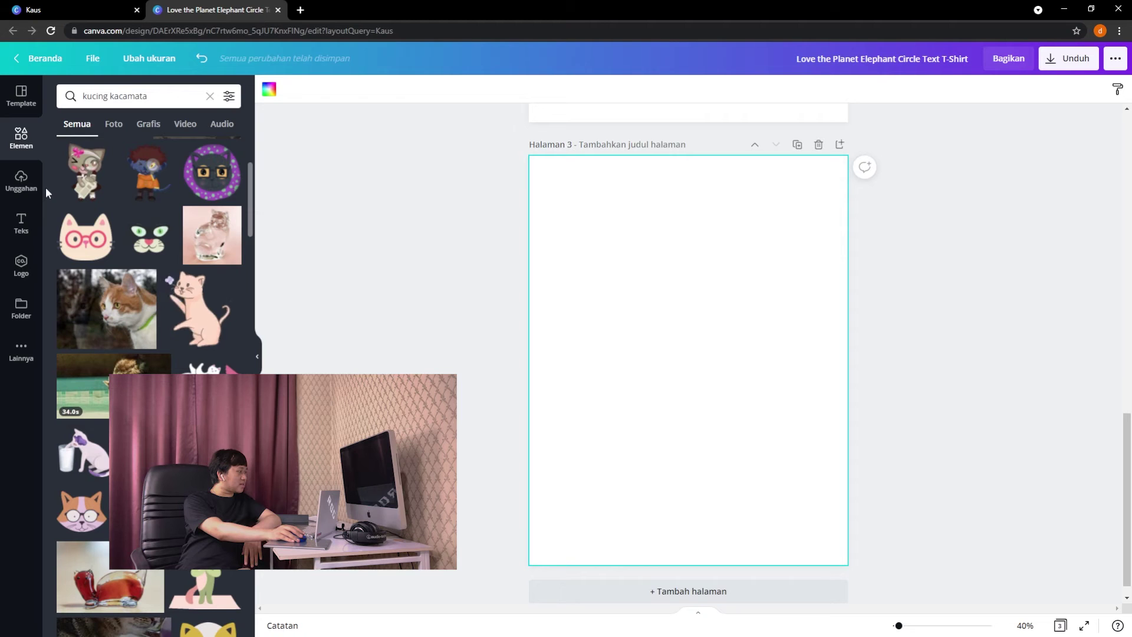
pyautogui.click(118, 129)
pyautogui.click(209, 96)
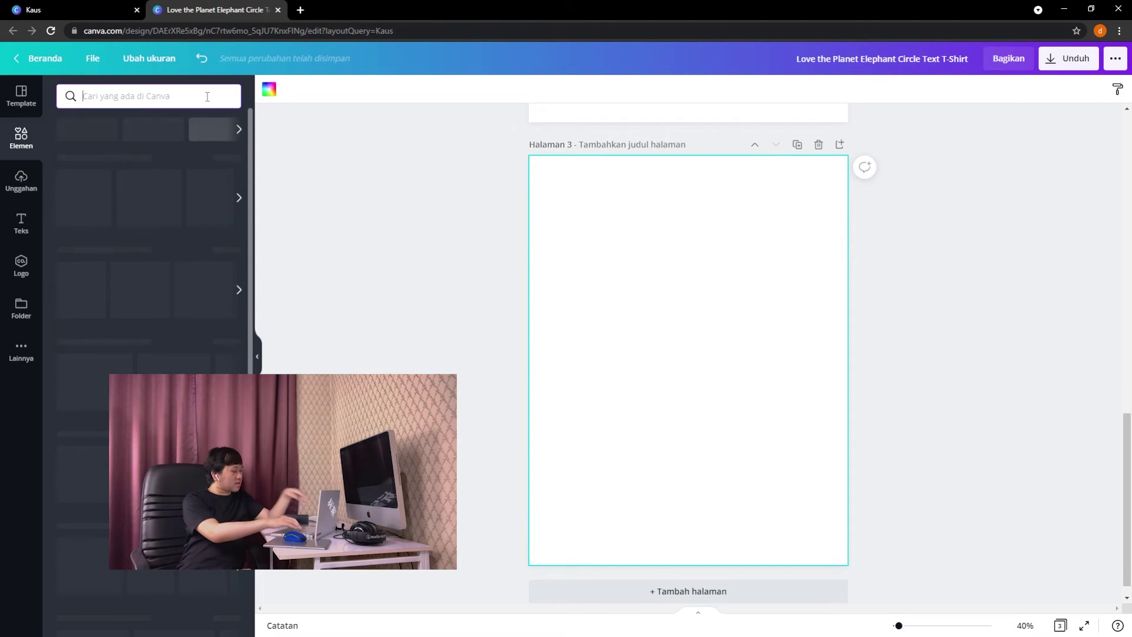
pyautogui.write('kaos')
pyautogui.press('Return')
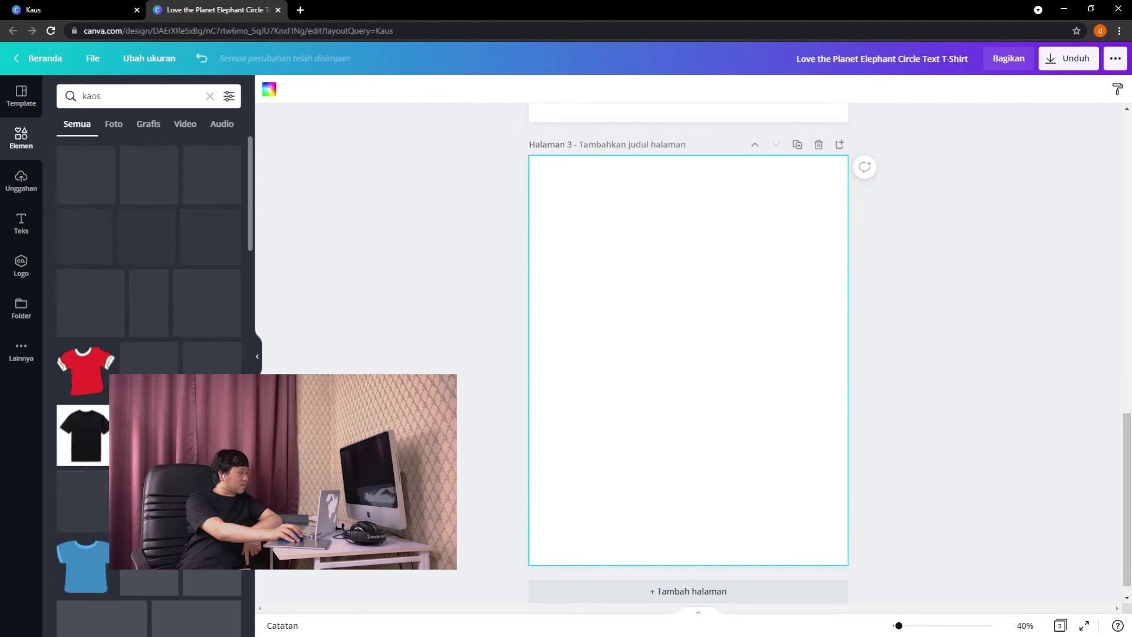
pyautogui.click(86, 444)
# Download only page 1, the blue circular-text cat design, as a PNG
pyautogui.scroll(15, 676, 287)
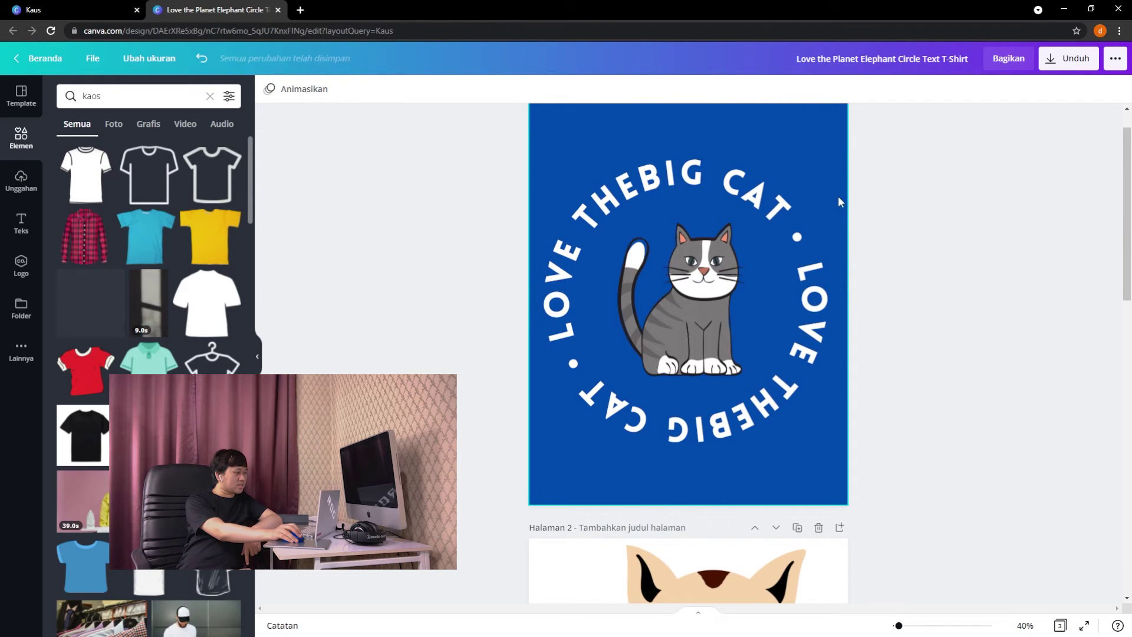
pyautogui.scroll(-6, 743, 242)
pyautogui.scroll(6, 779, 244)
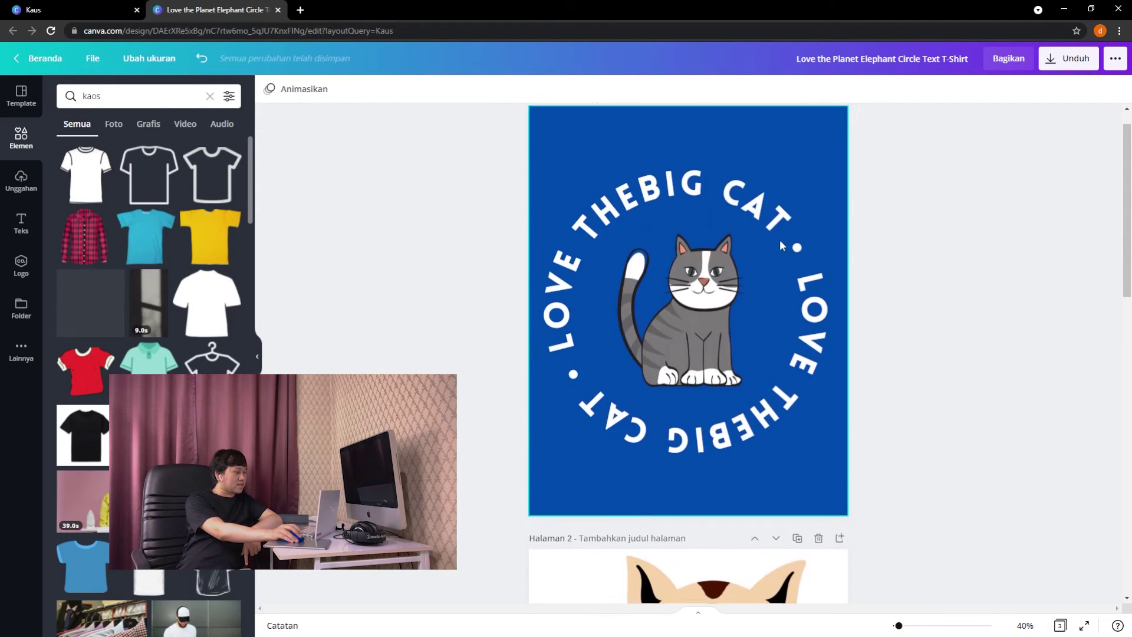
pyautogui.click(1068, 58)
pyautogui.click(1096, 274)
pyautogui.click(1104, 307)
pyautogui.click(1104, 342)
pyautogui.click(1025, 449)
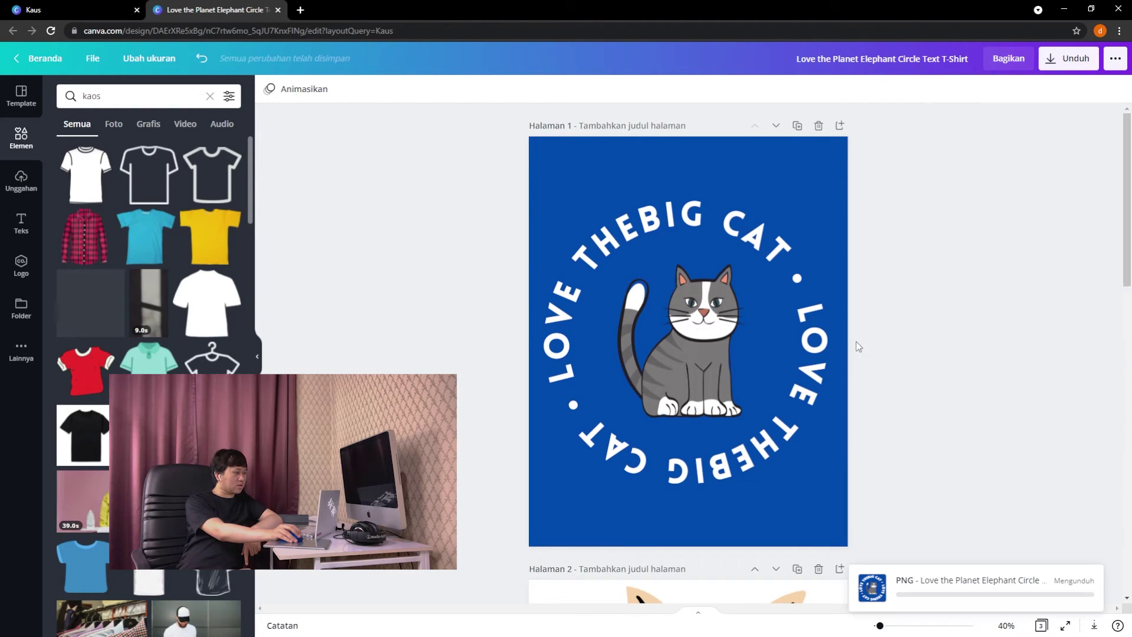
# Select the black T-shirt photo on page 3
pyautogui.scroll(-10, 856, 340)
pyautogui.scroll(3, 856, 341)
pyautogui.click(784, 368)
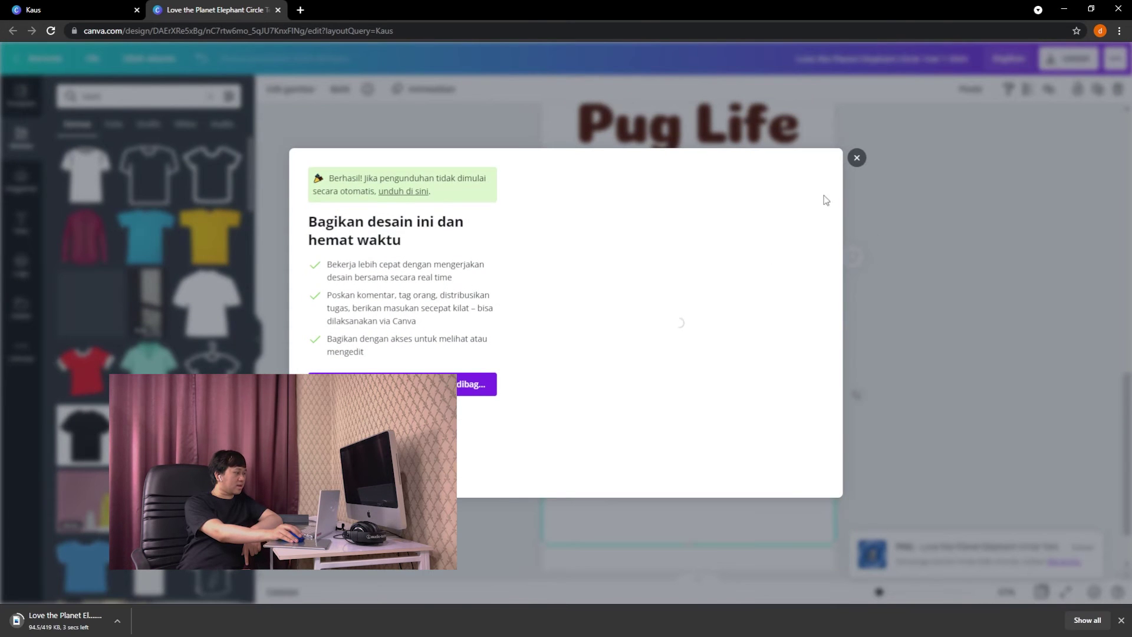